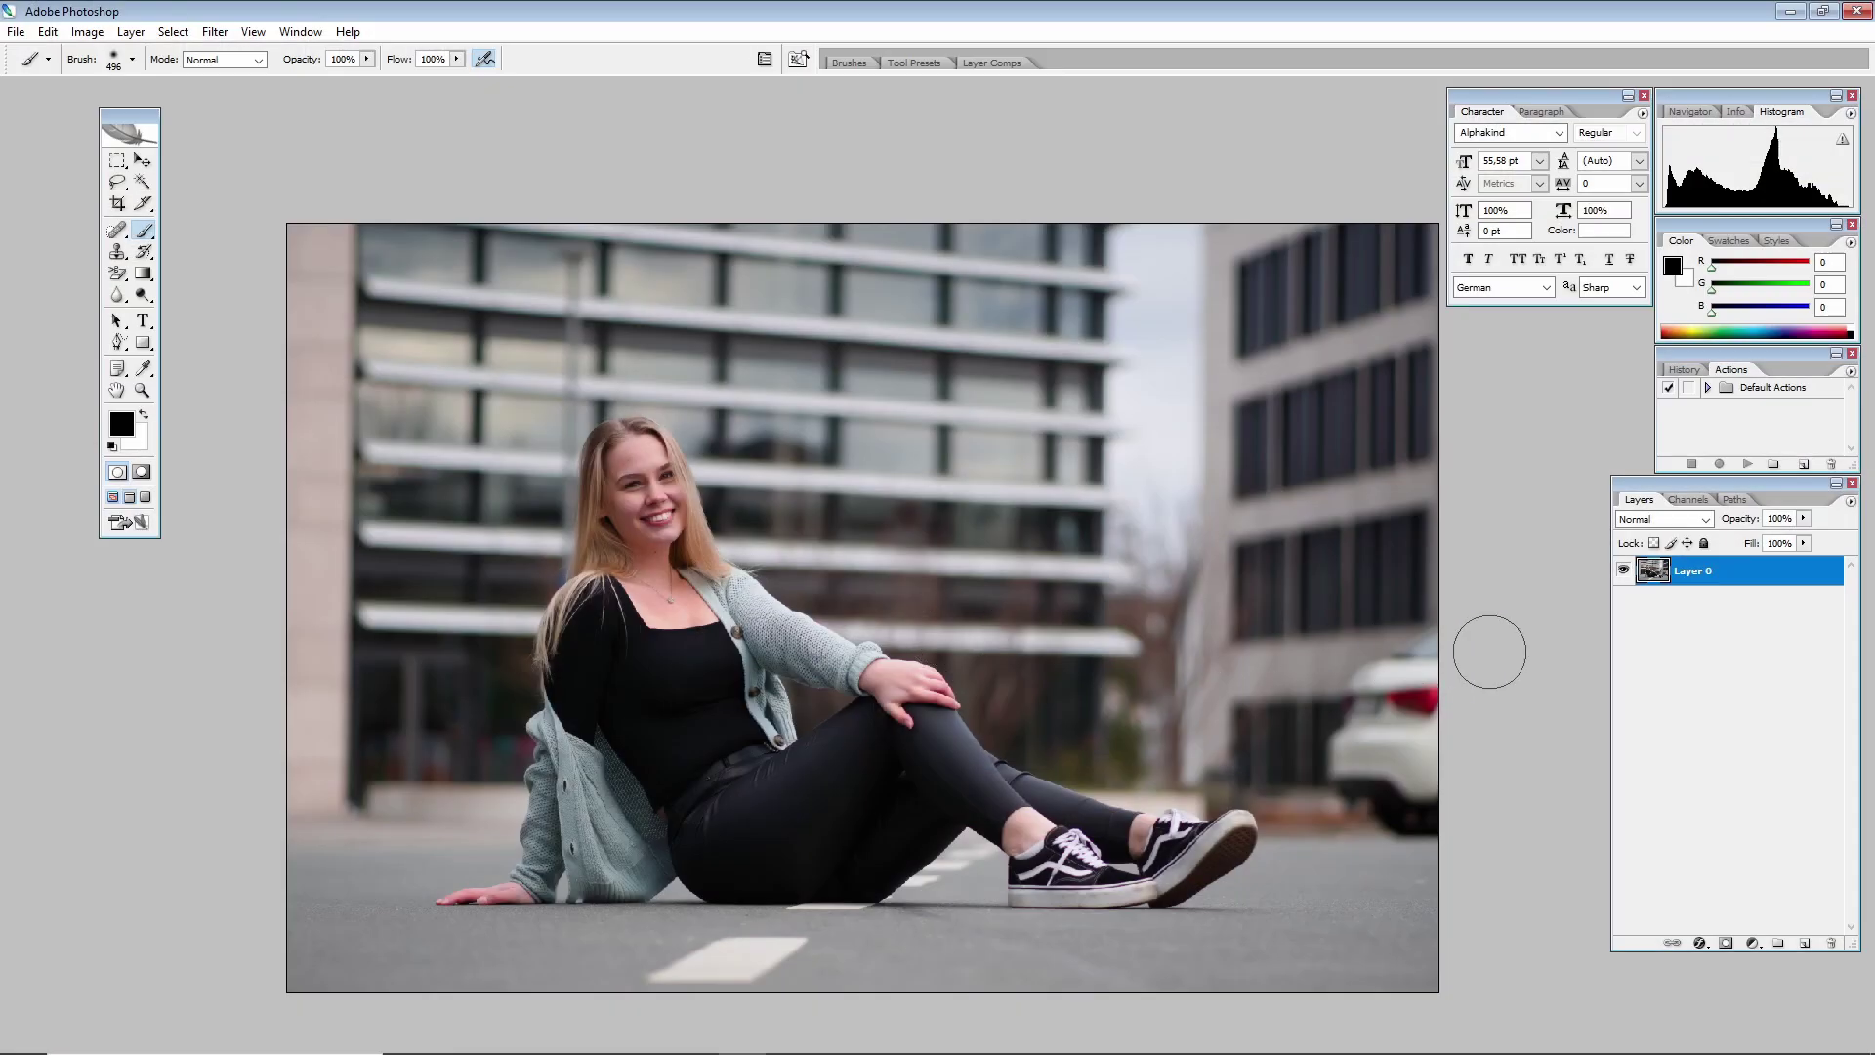
Duplicate Layer 0 into 'Layer 0 copy' with Ctrl+J.
key("ctrl+j")
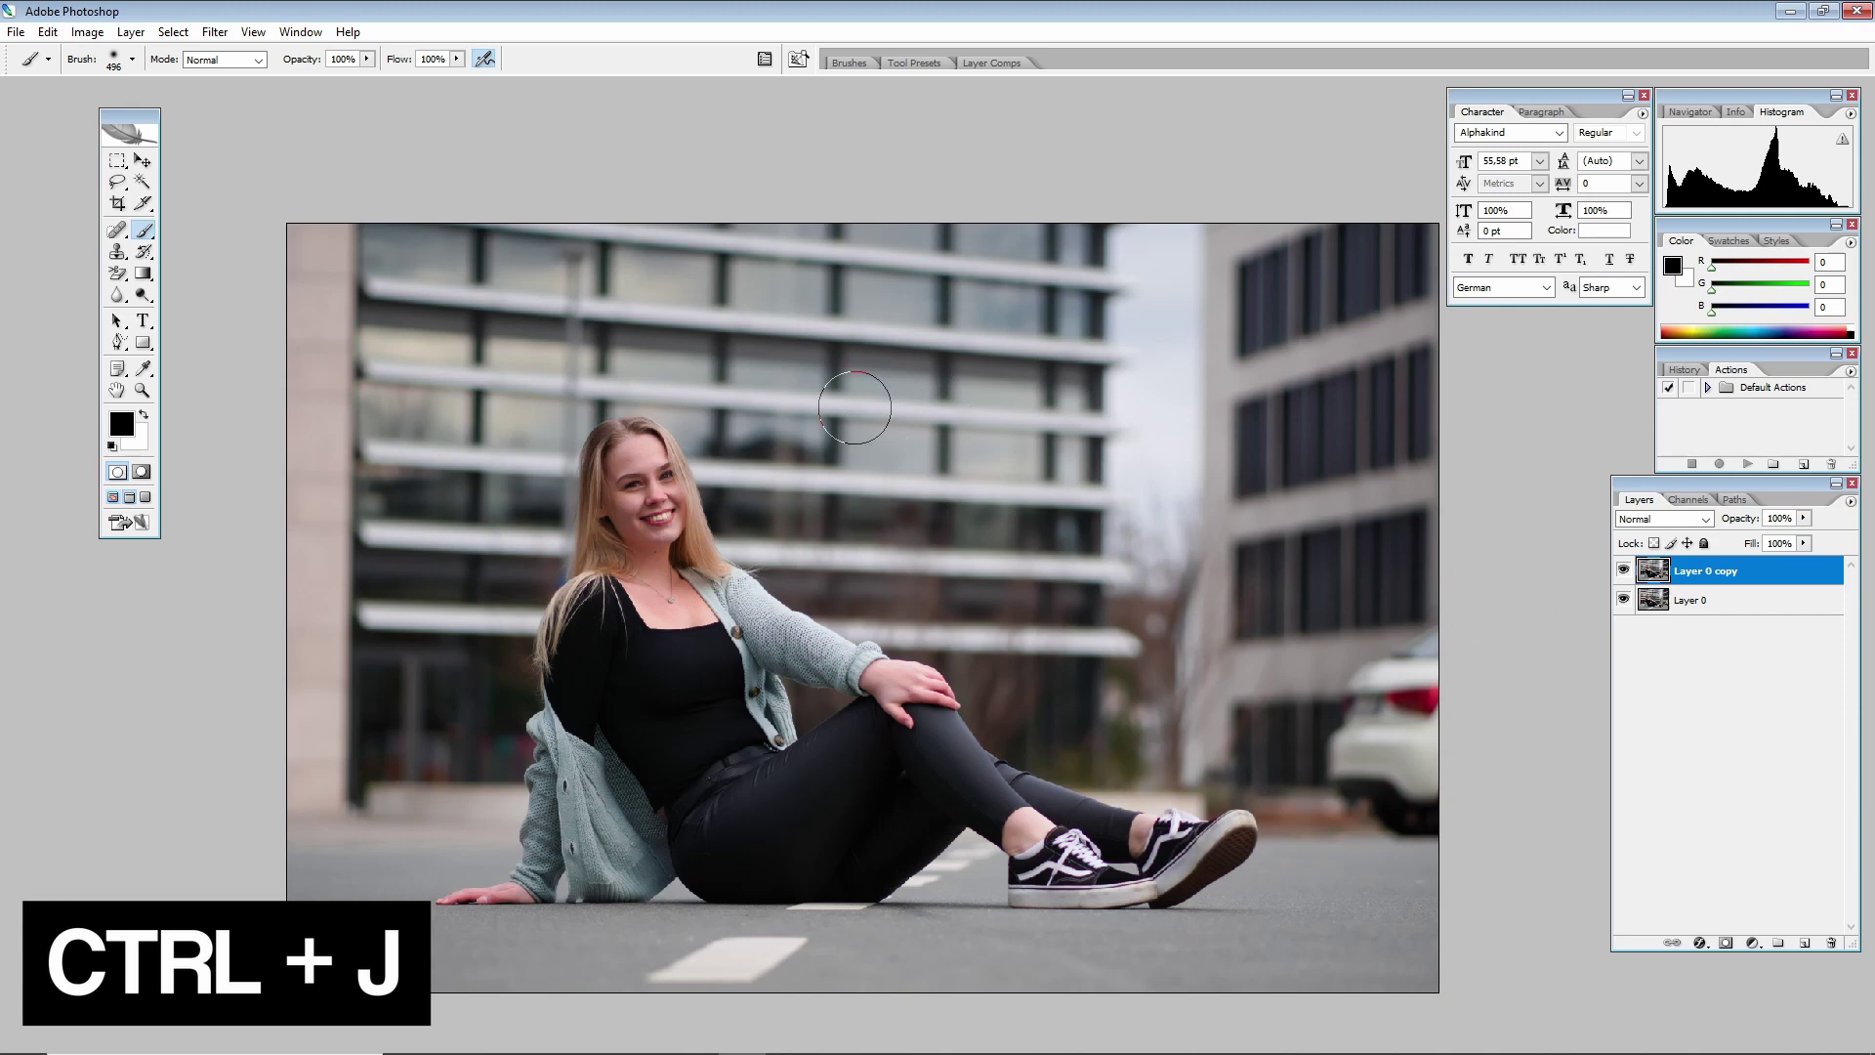
Apply a Gaussian Blur with a raised radius to Layer 0 copy.
left_click(214, 31)
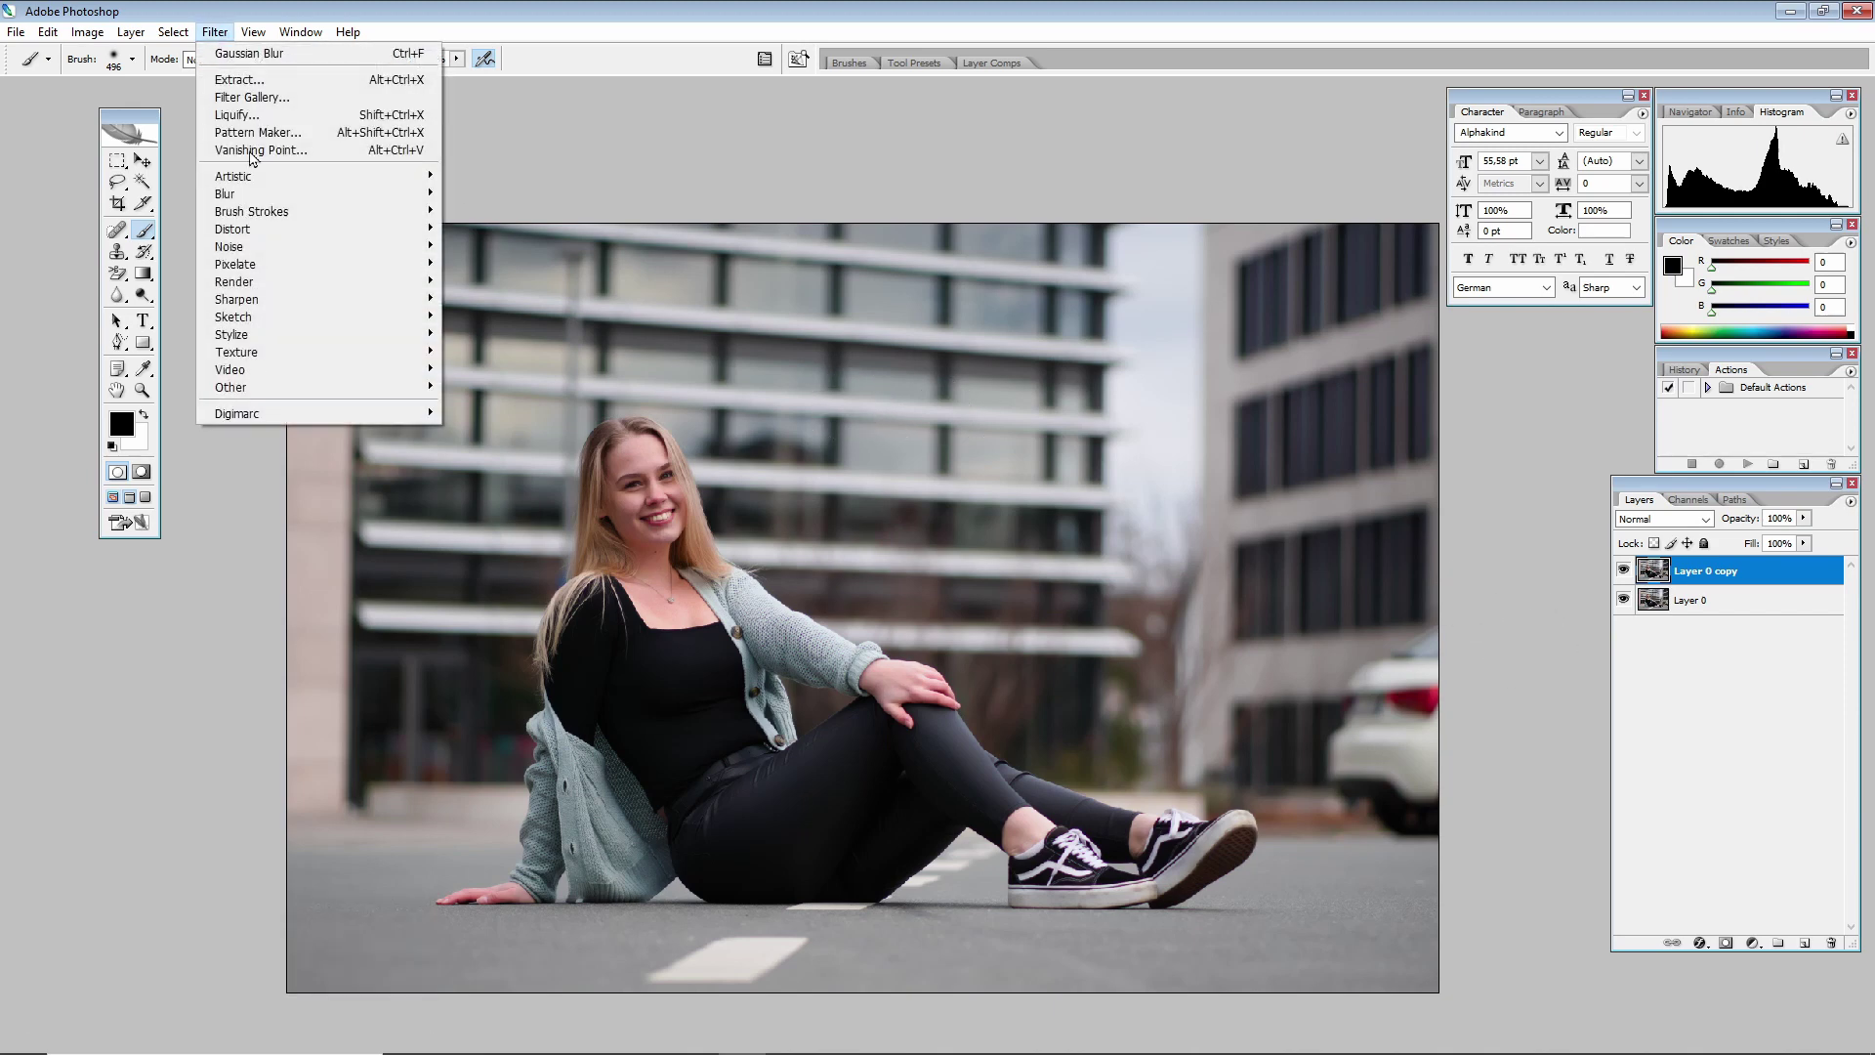
mouse_move(224, 193)
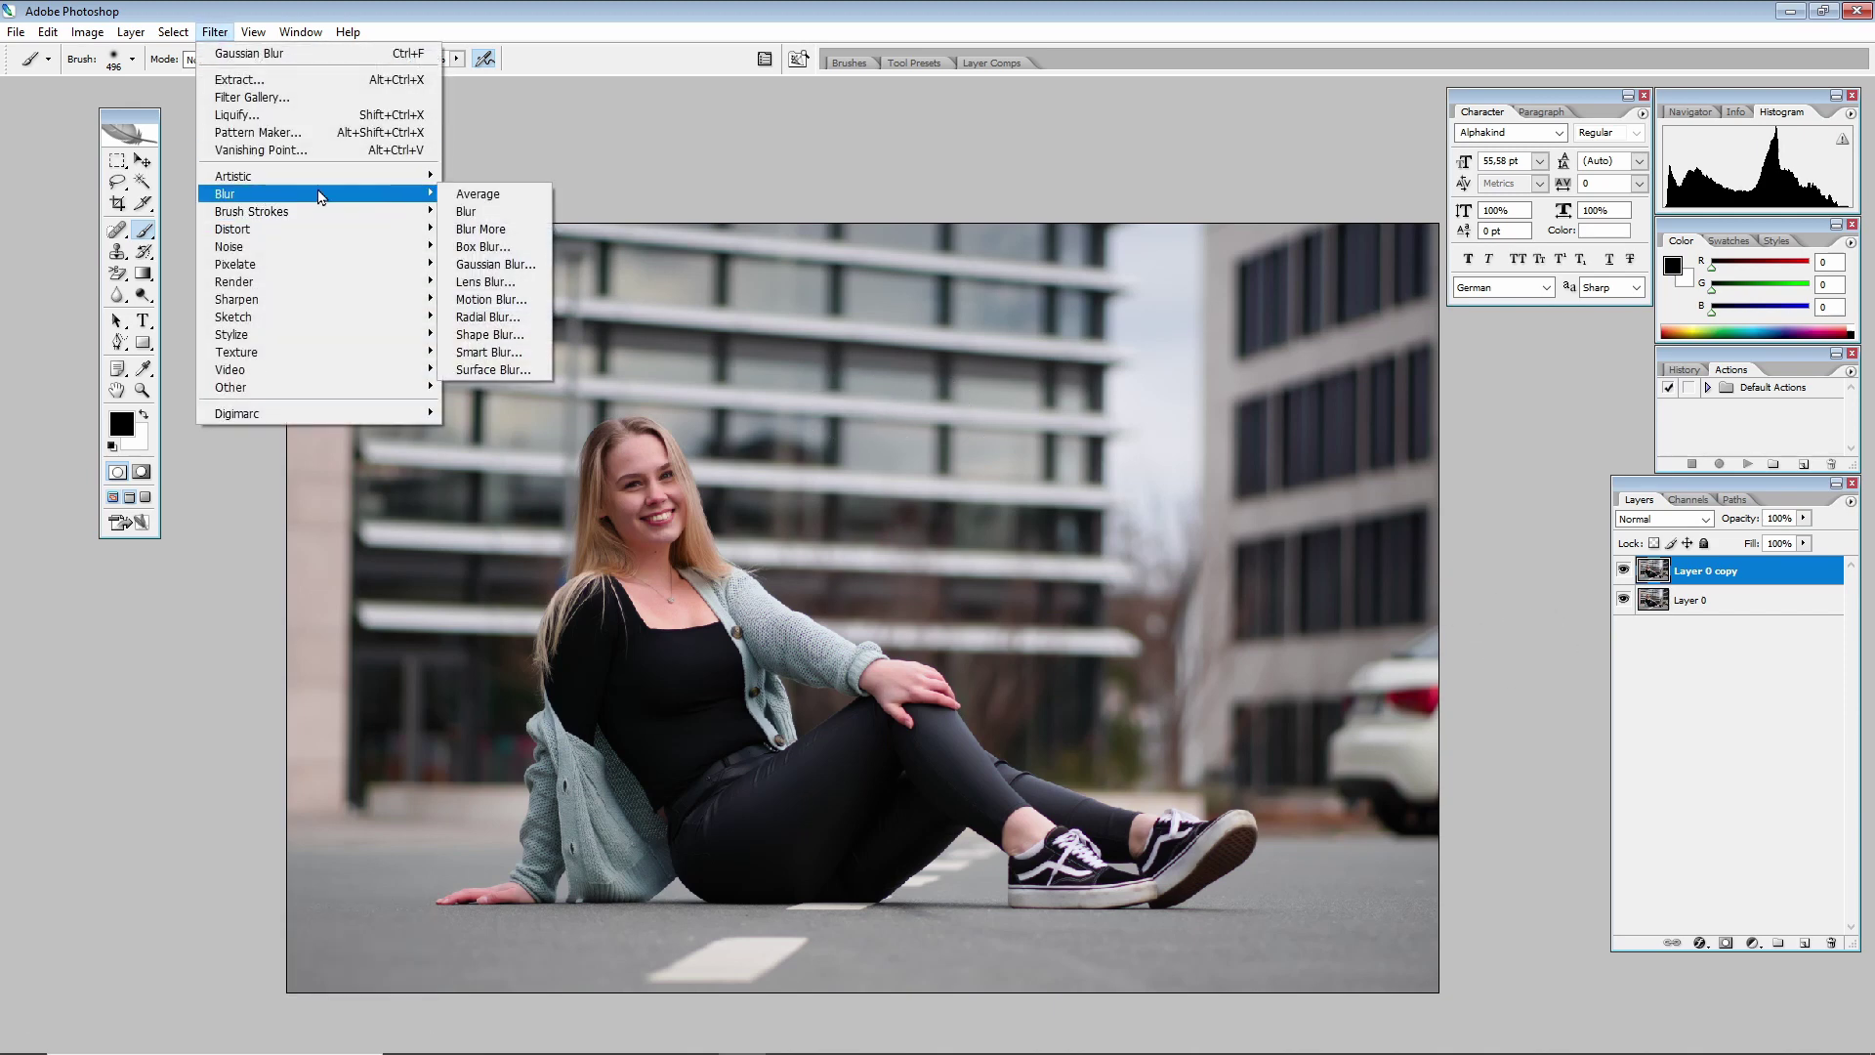
left_click(496, 263)
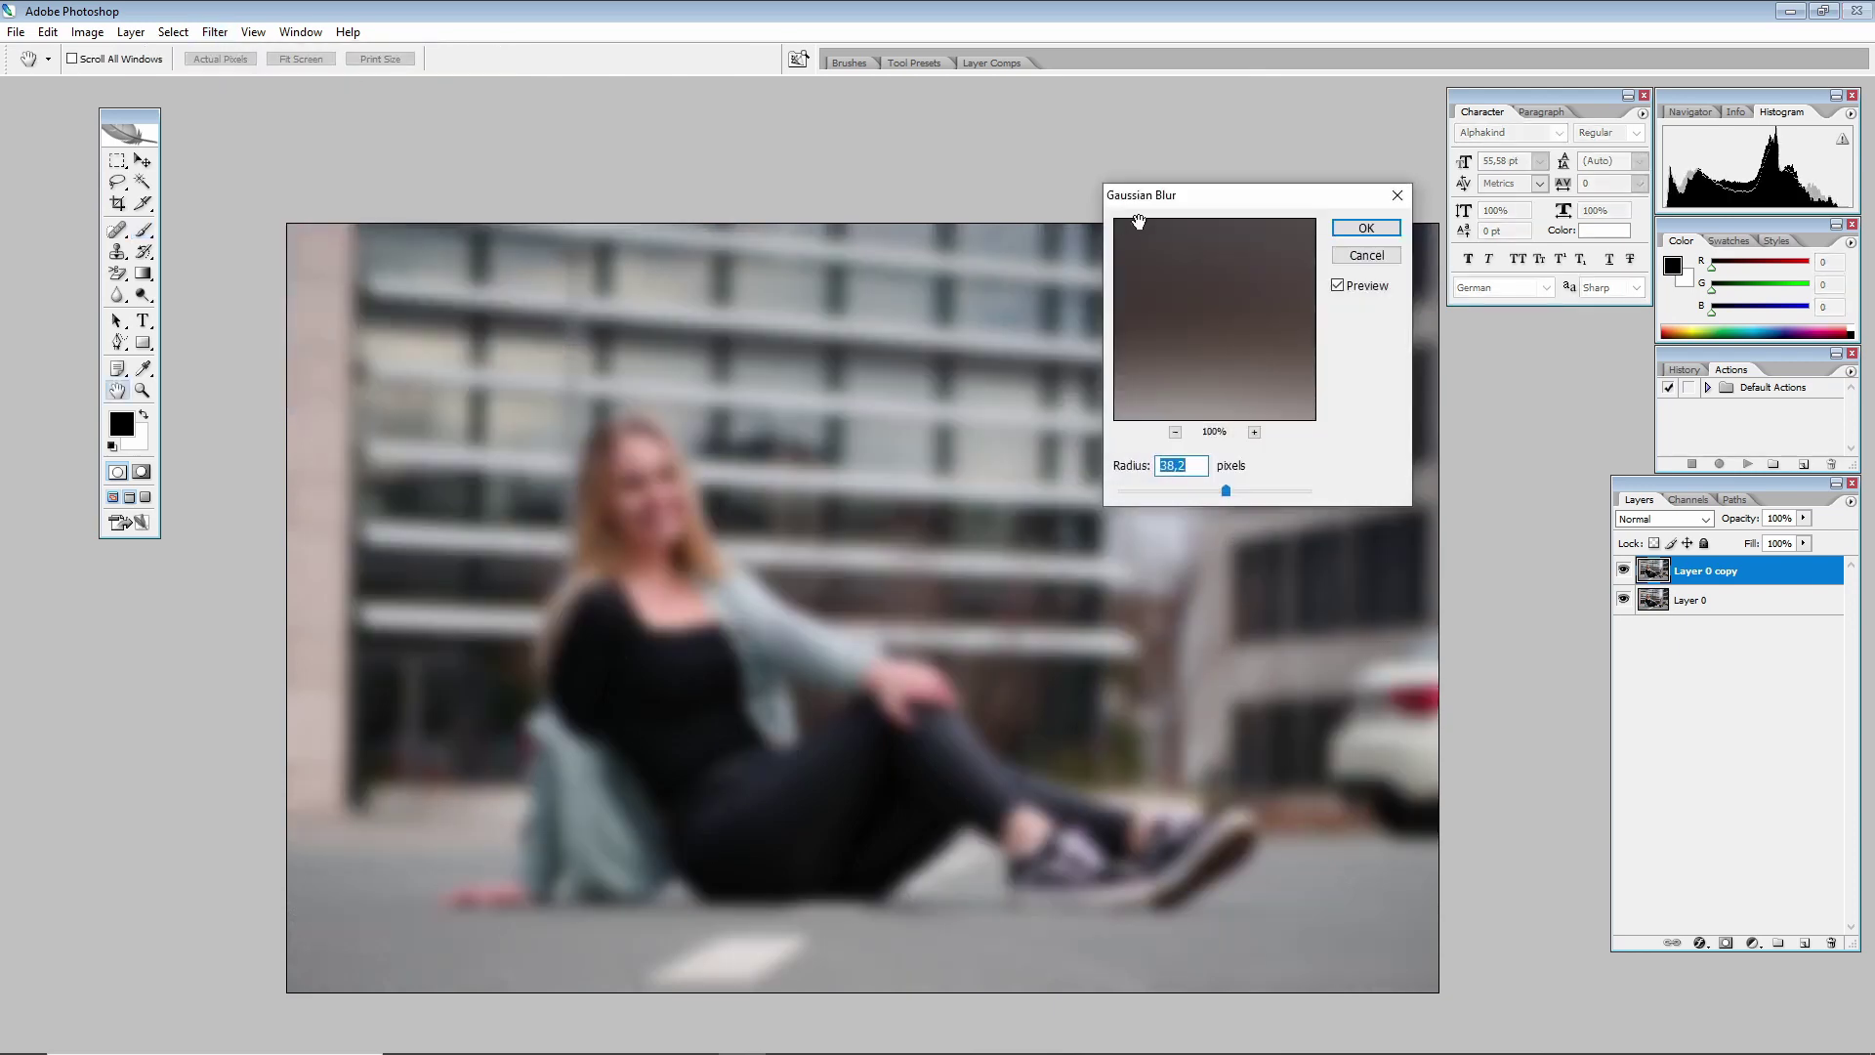
left_click_drag(1137, 207, 272, 169)
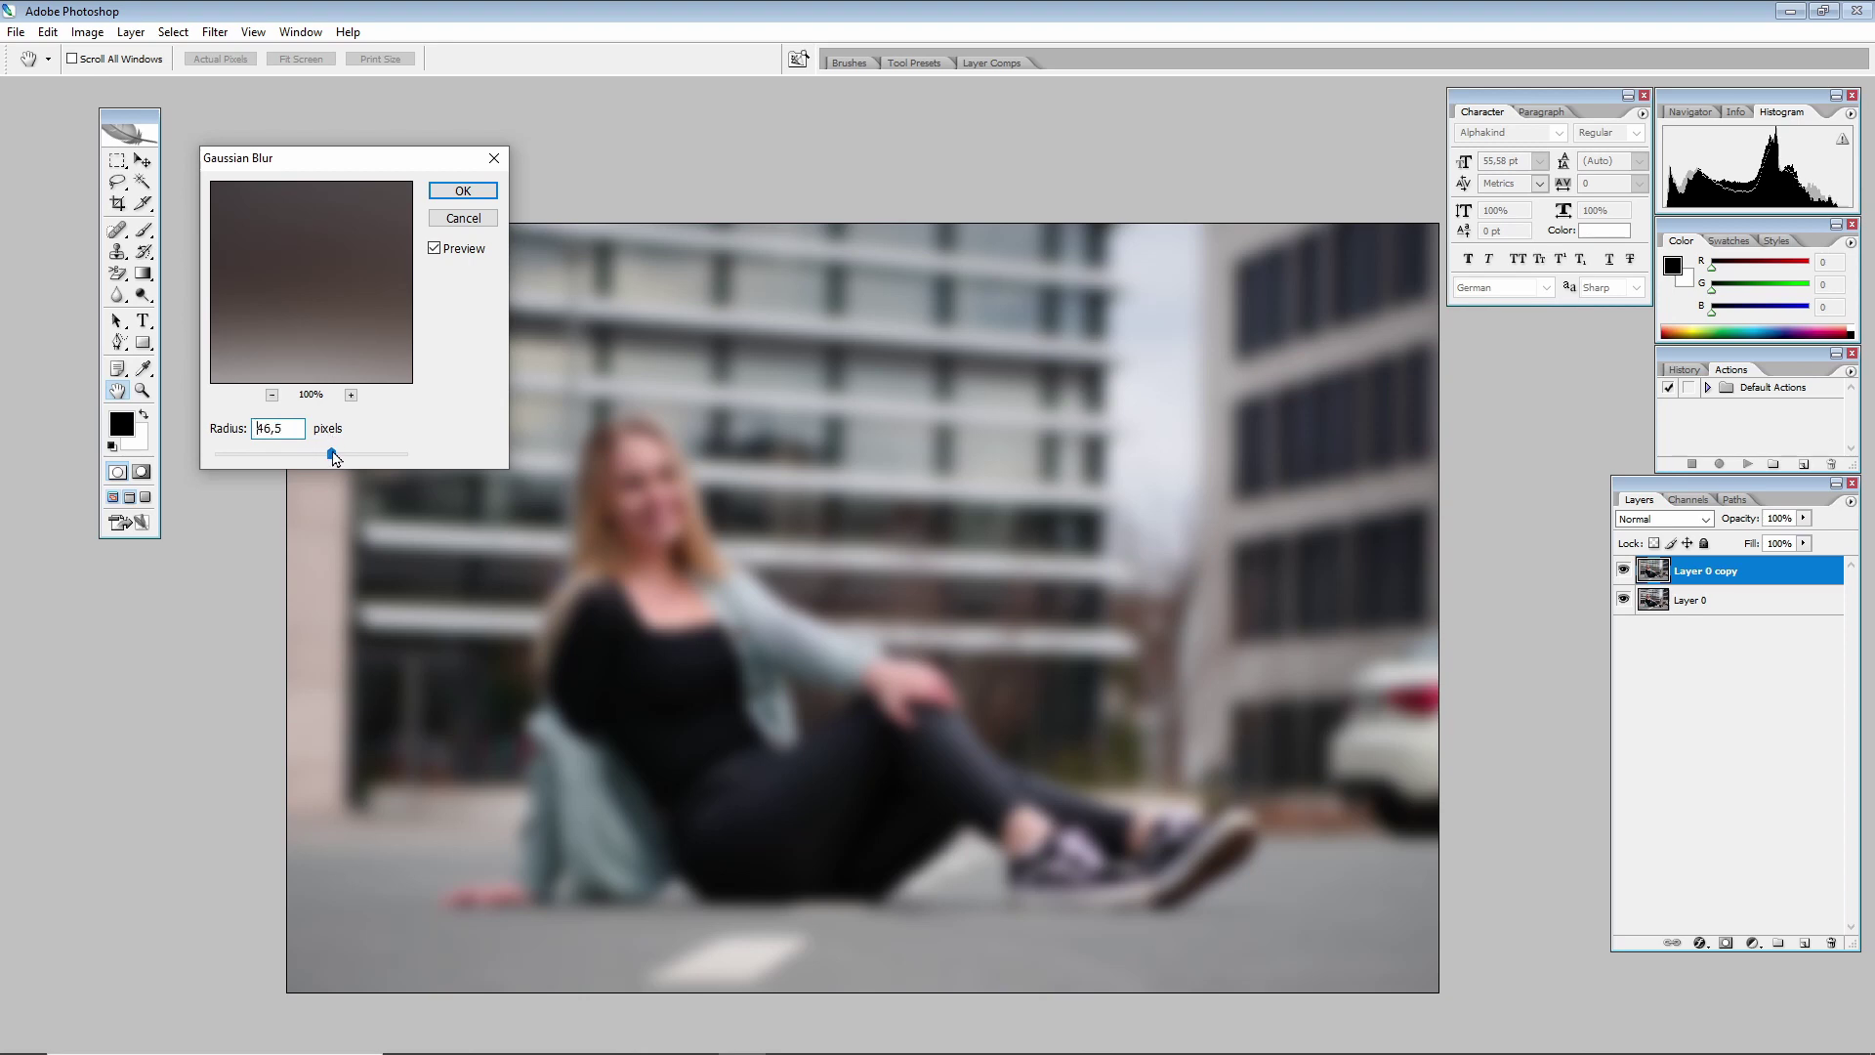
mouse_move(378, 457)
left_mouse_down()
mouse_move(239, 456)
mouse_move(322, 456)
left_mouse_up()
left_click(458, 194)
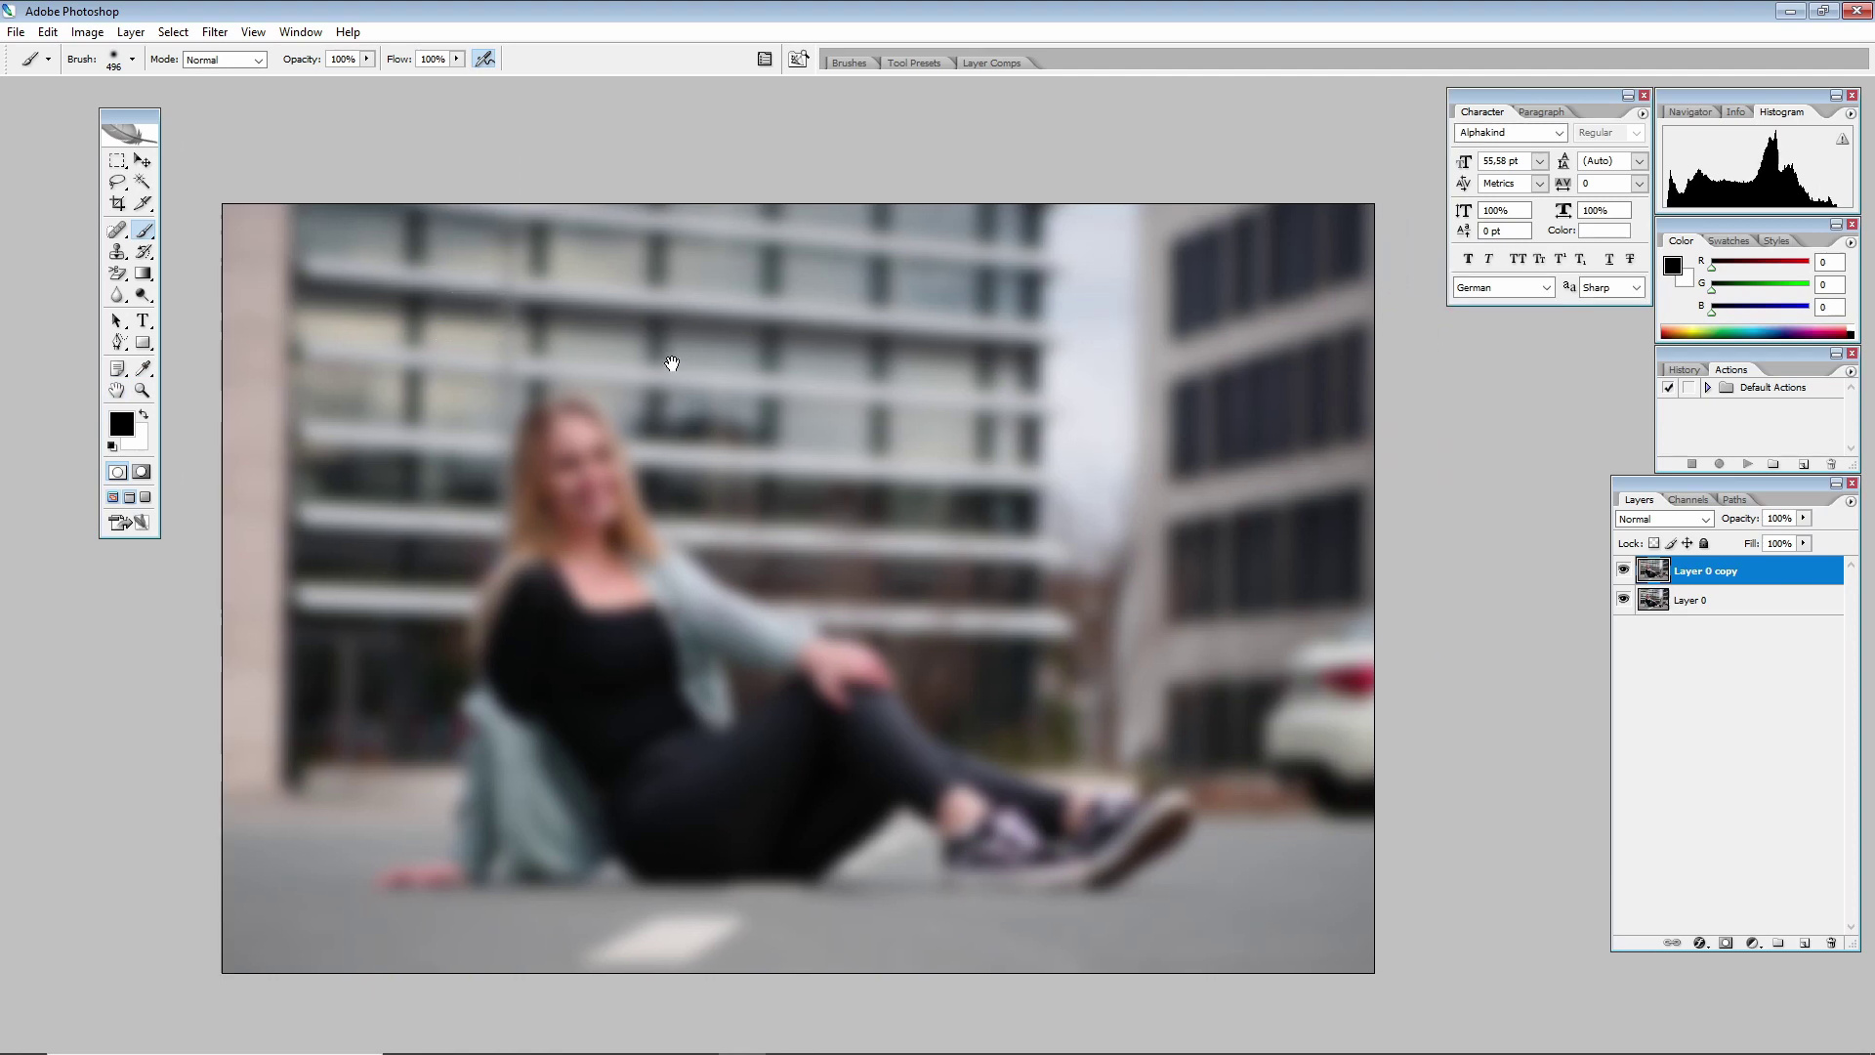
Add a layer mask and drag a black gradient from the road up to her head.
left_click_drag(901, 432, 841, 411)
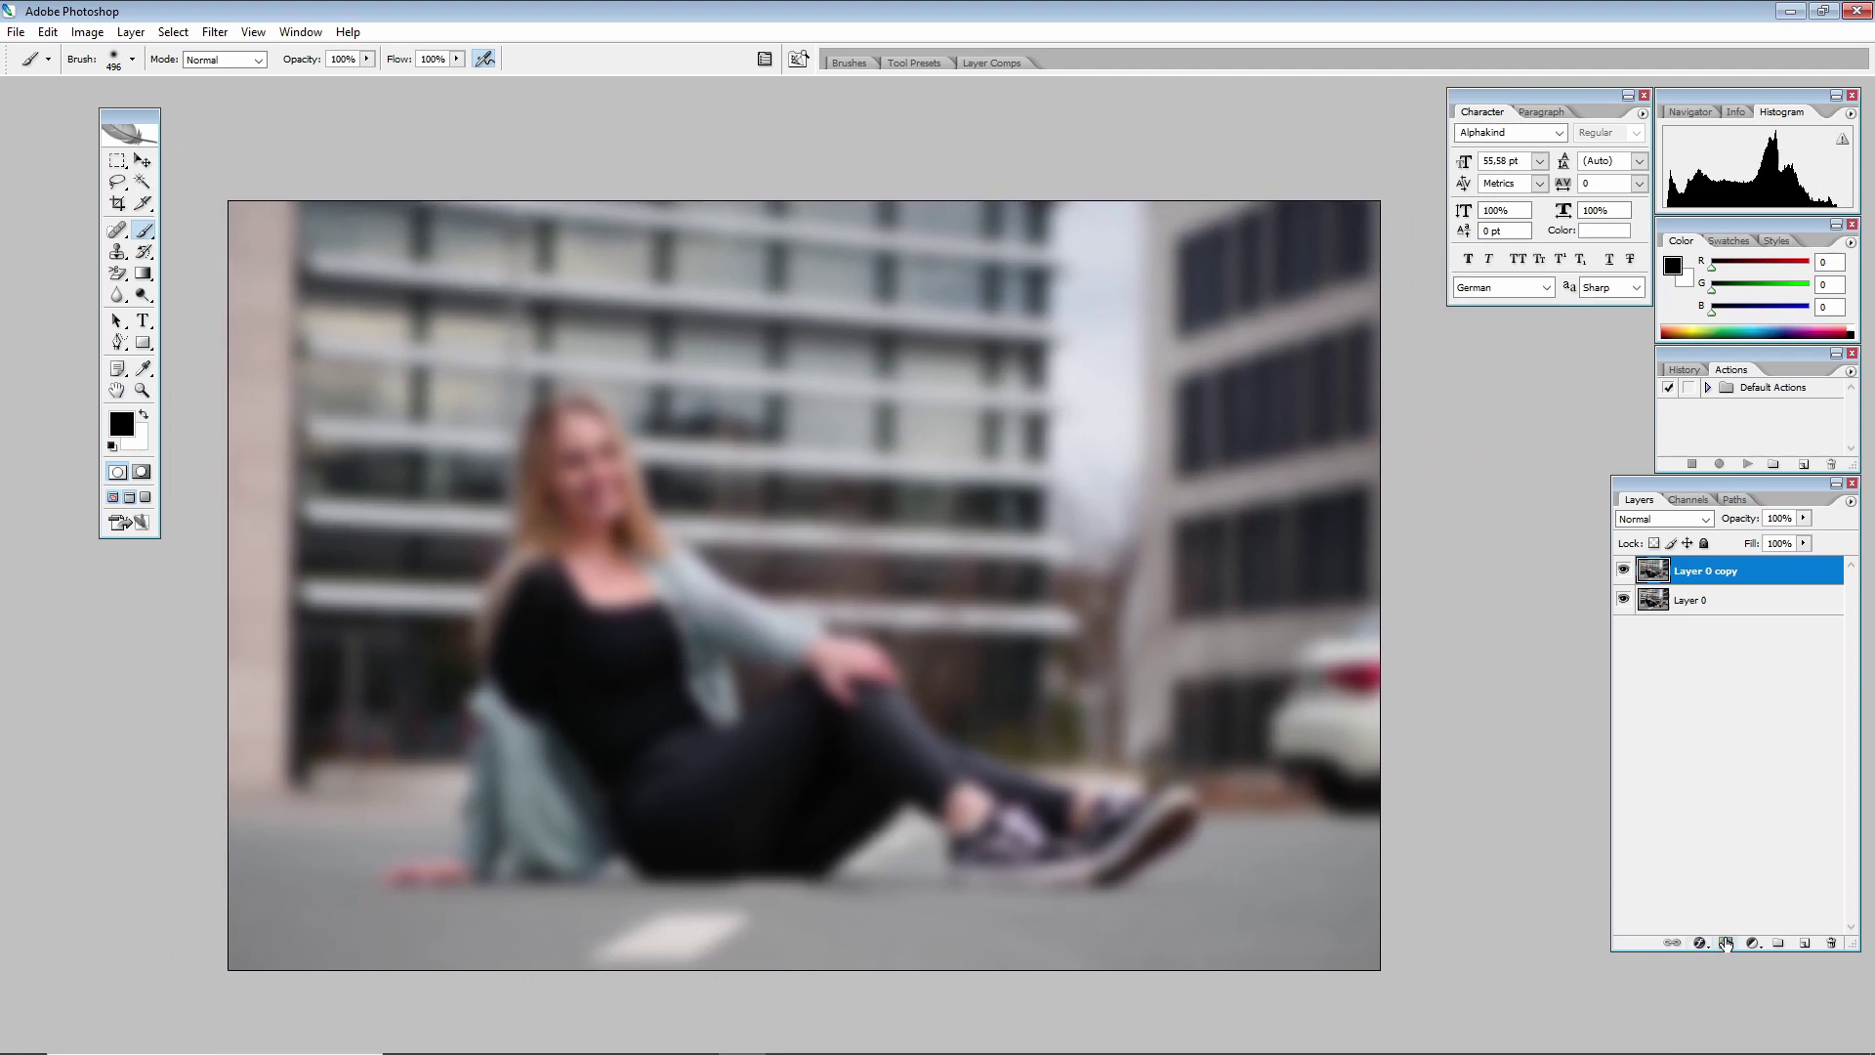
left_click(1729, 945)
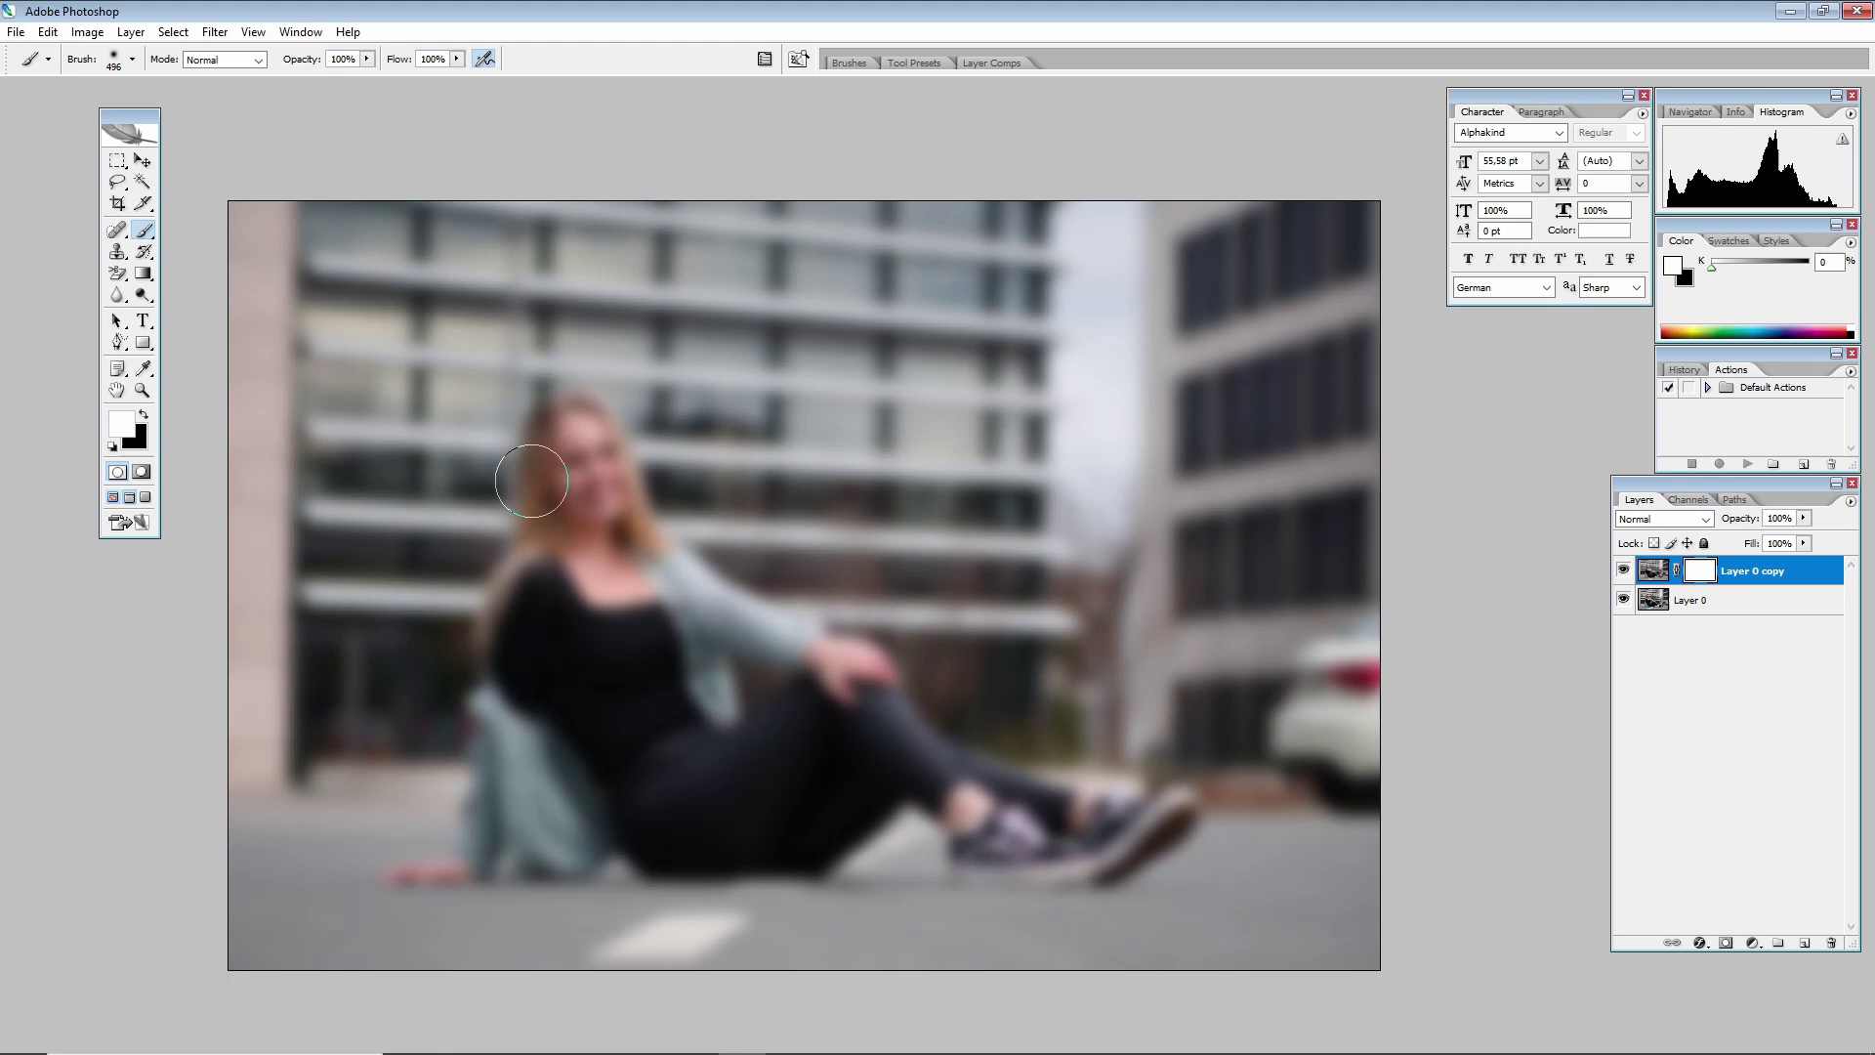
key("g")
left_click(144, 280)
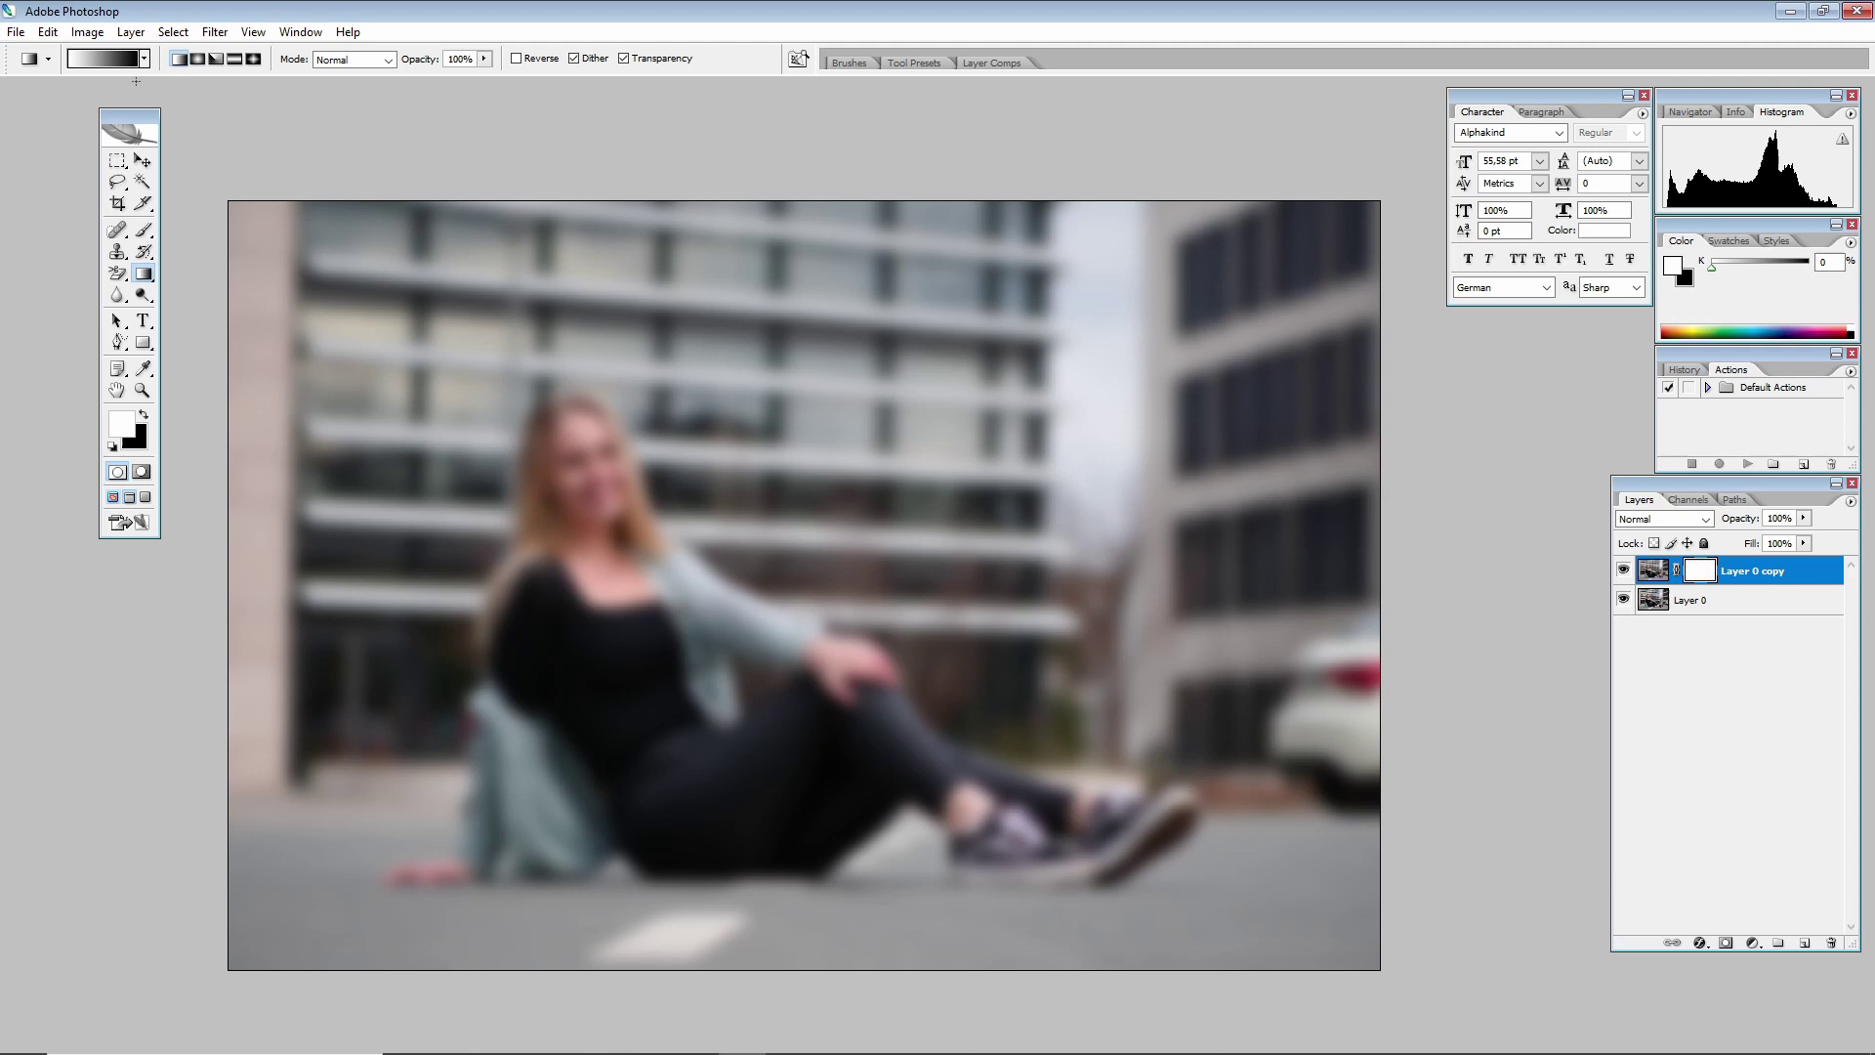
key("x")
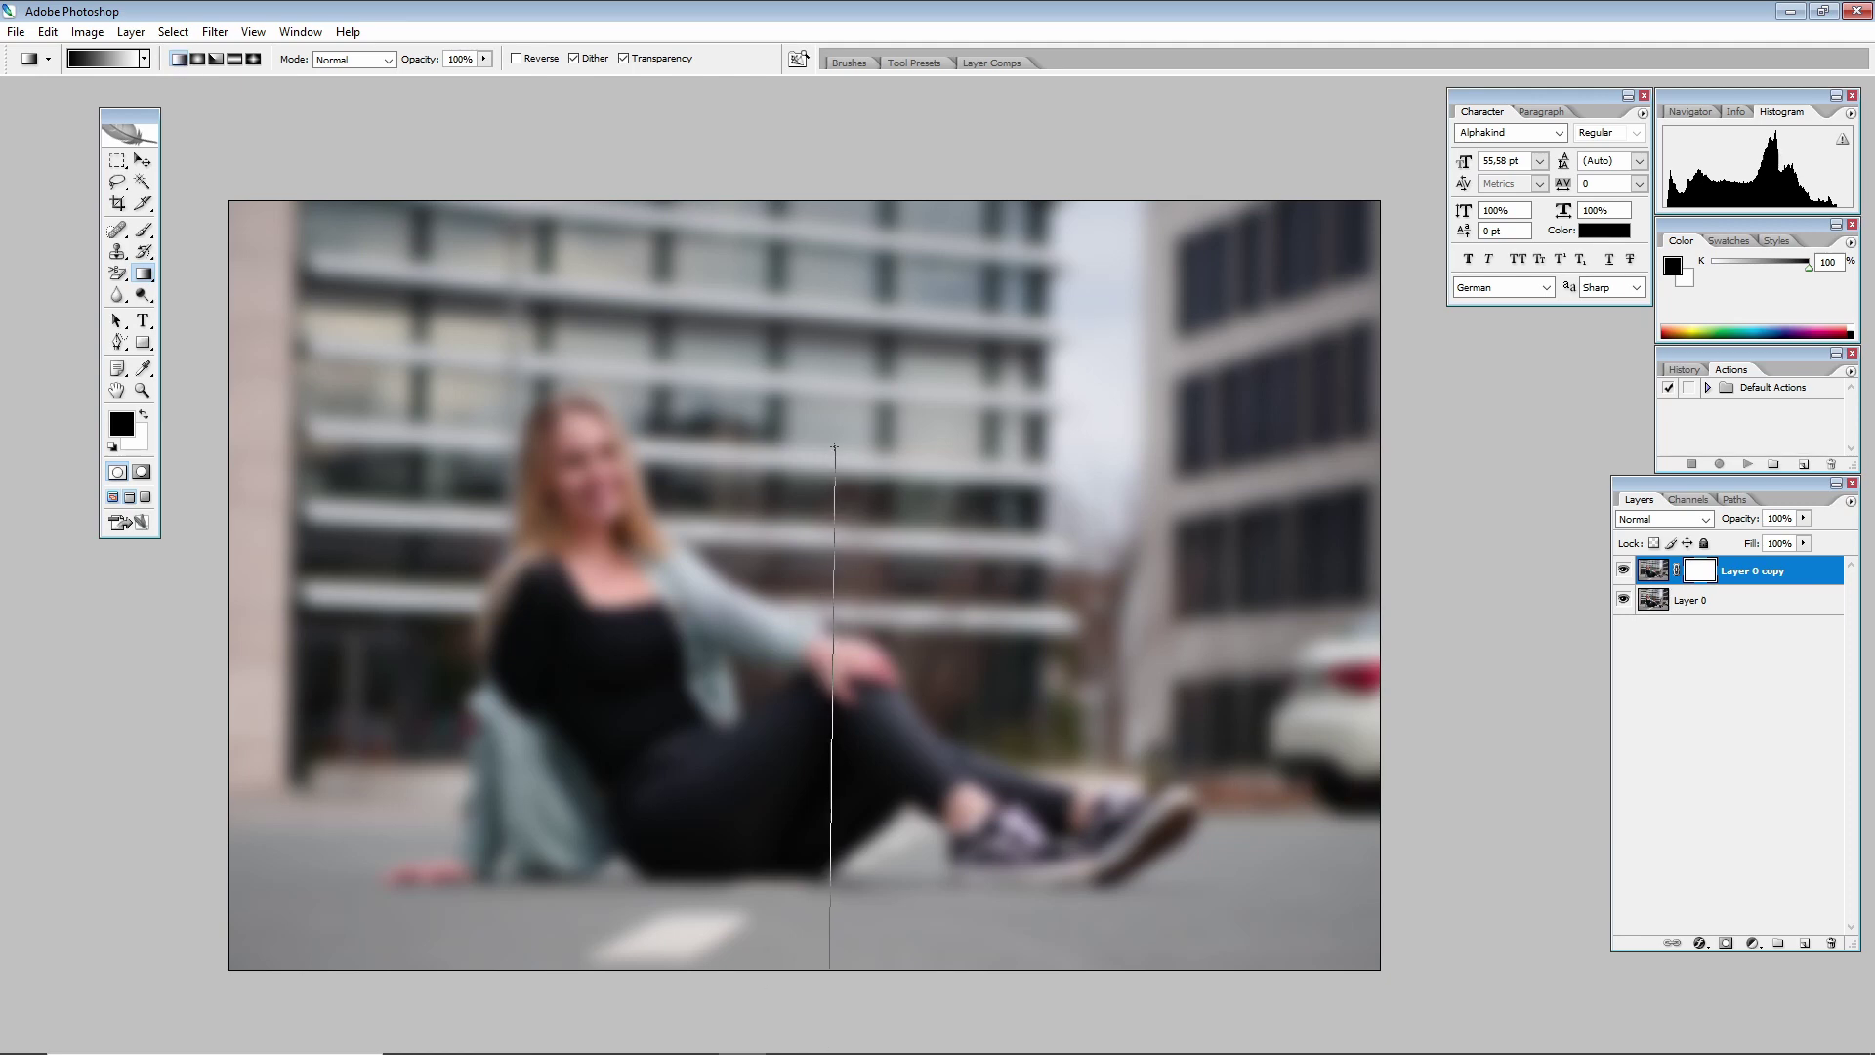
left_click_drag(829, 967, 832, 439)
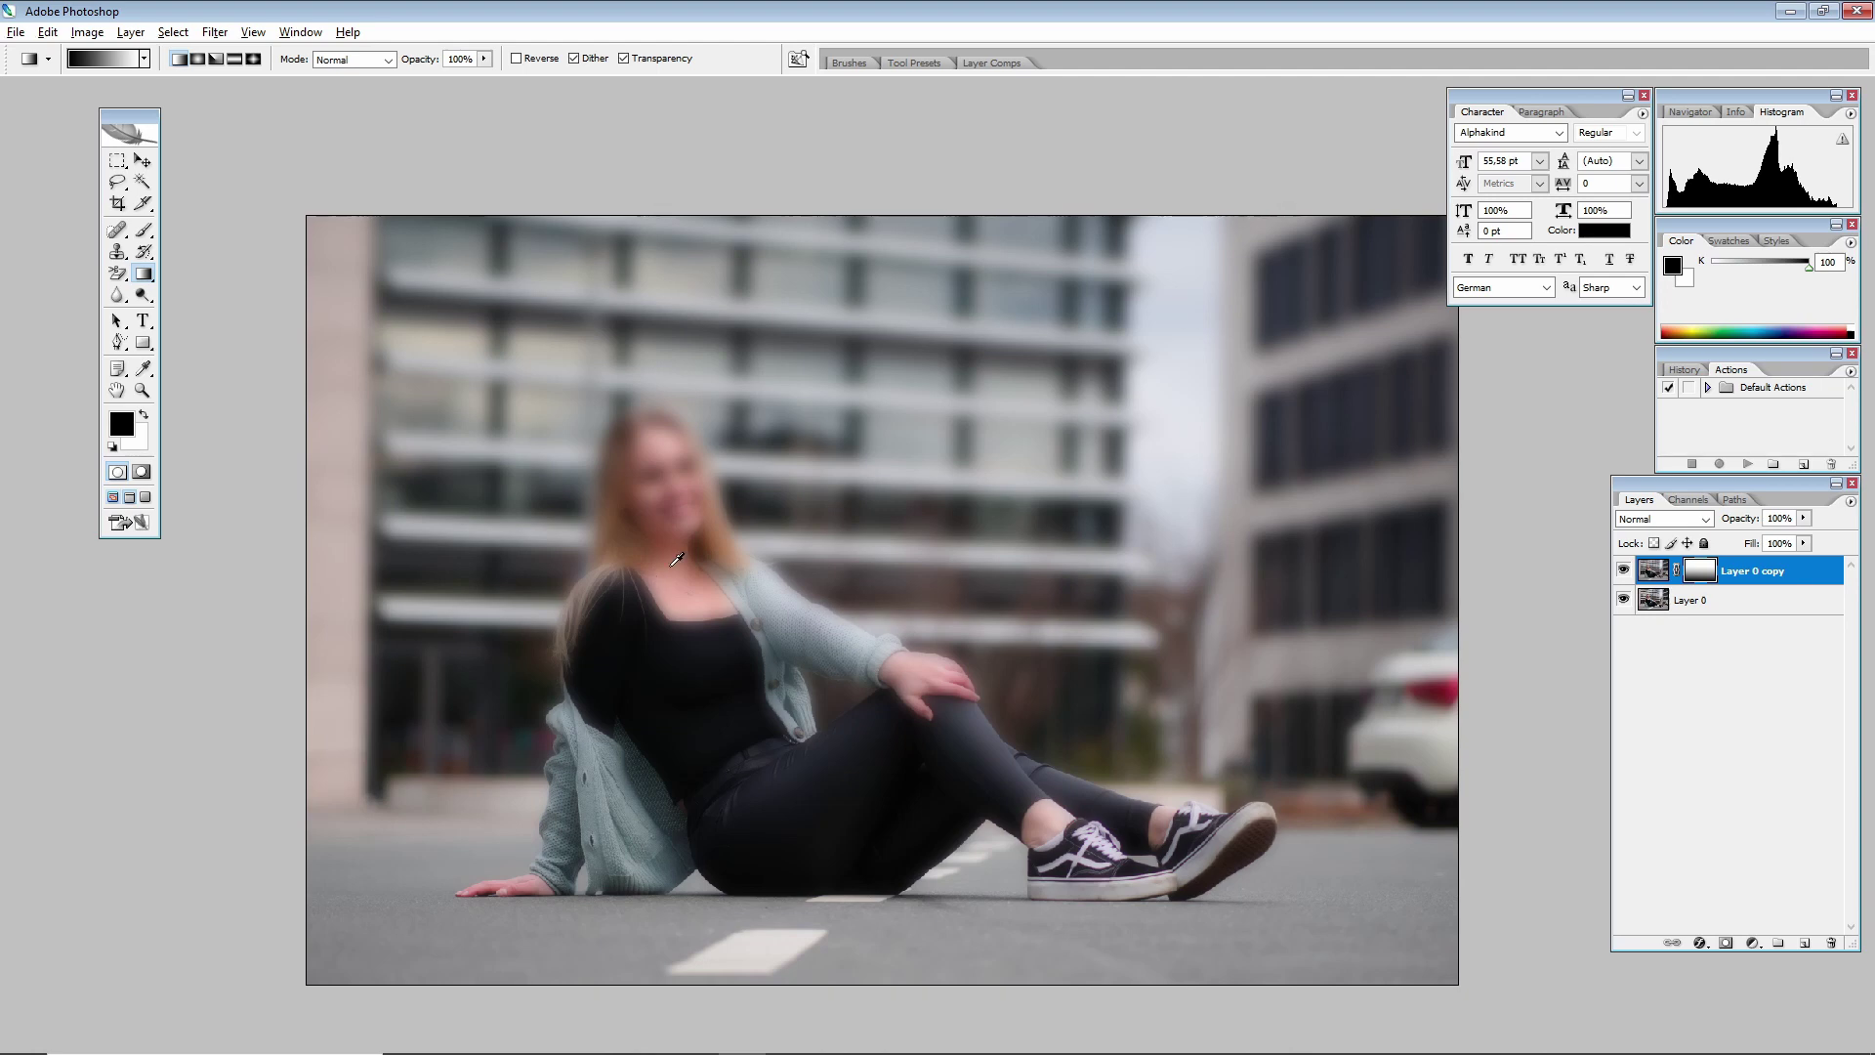
scroll(677, 558, "up", 2)
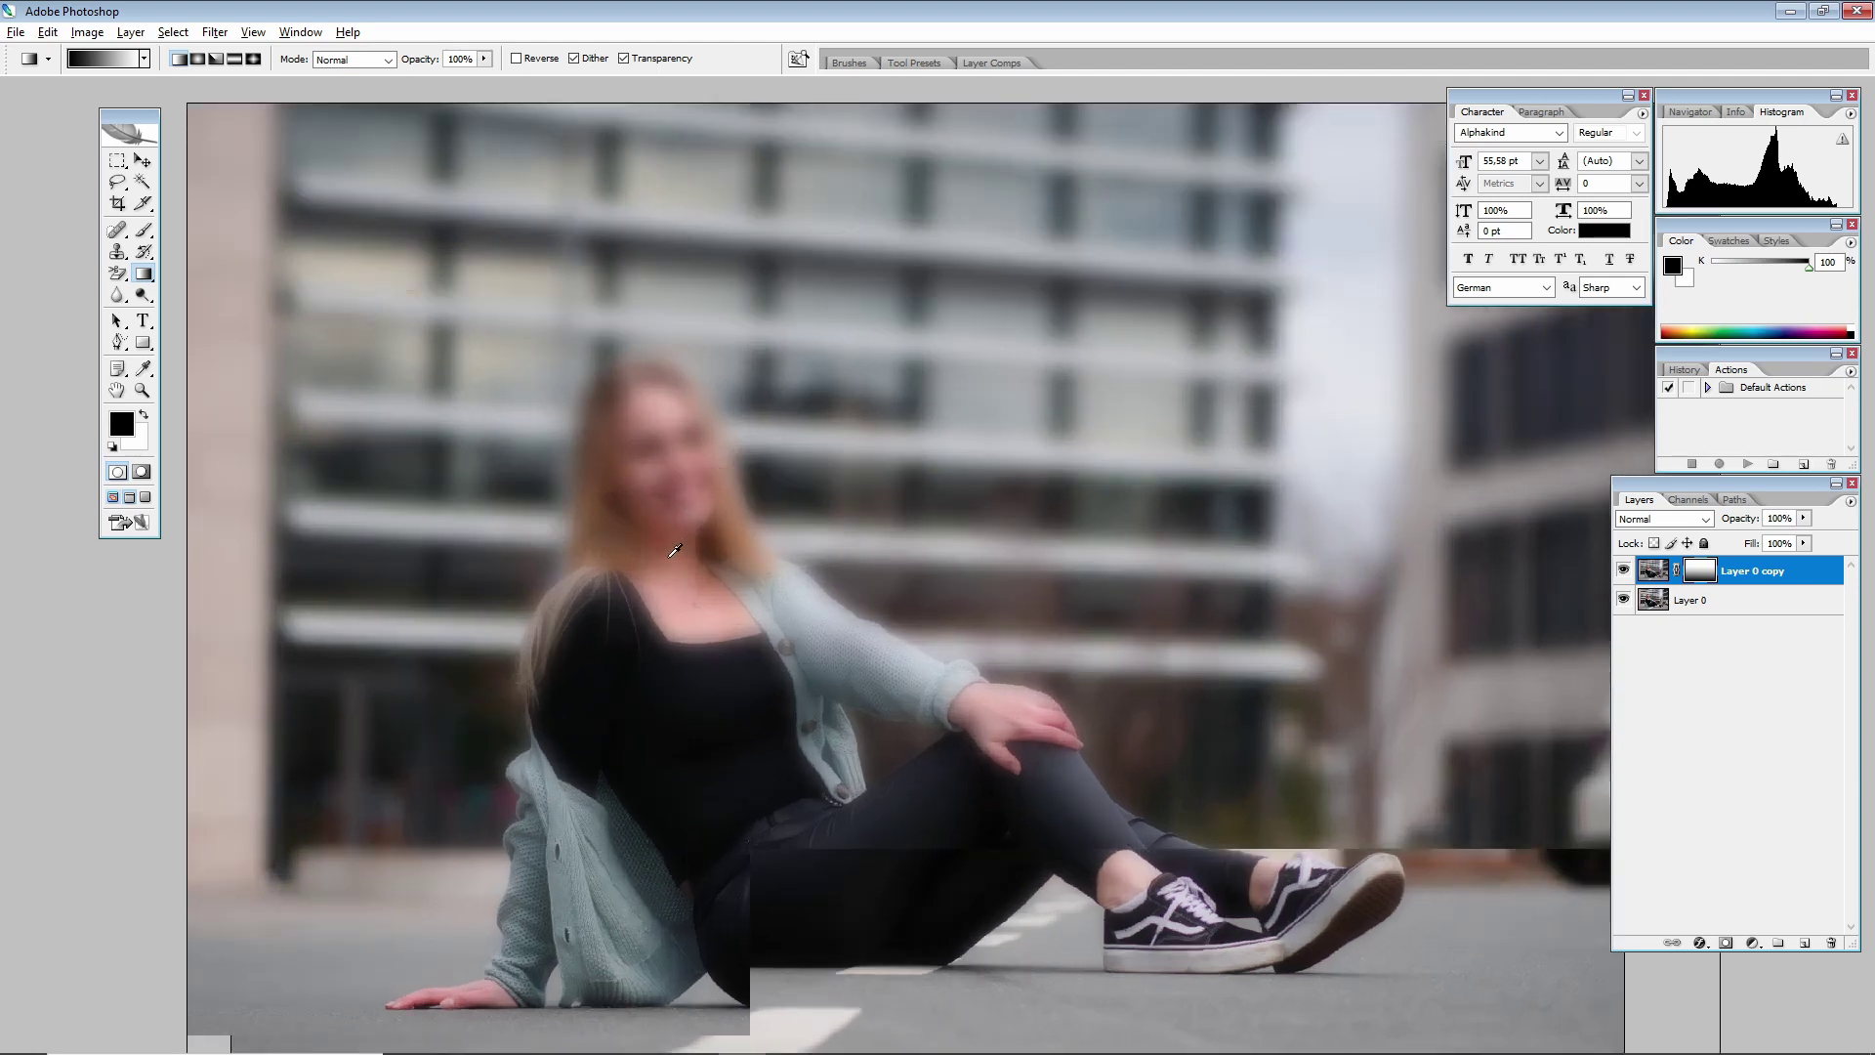
Brush black on the mask over her face, arm, cardigan, legs and shoes, then compare.
left_click(146, 232)
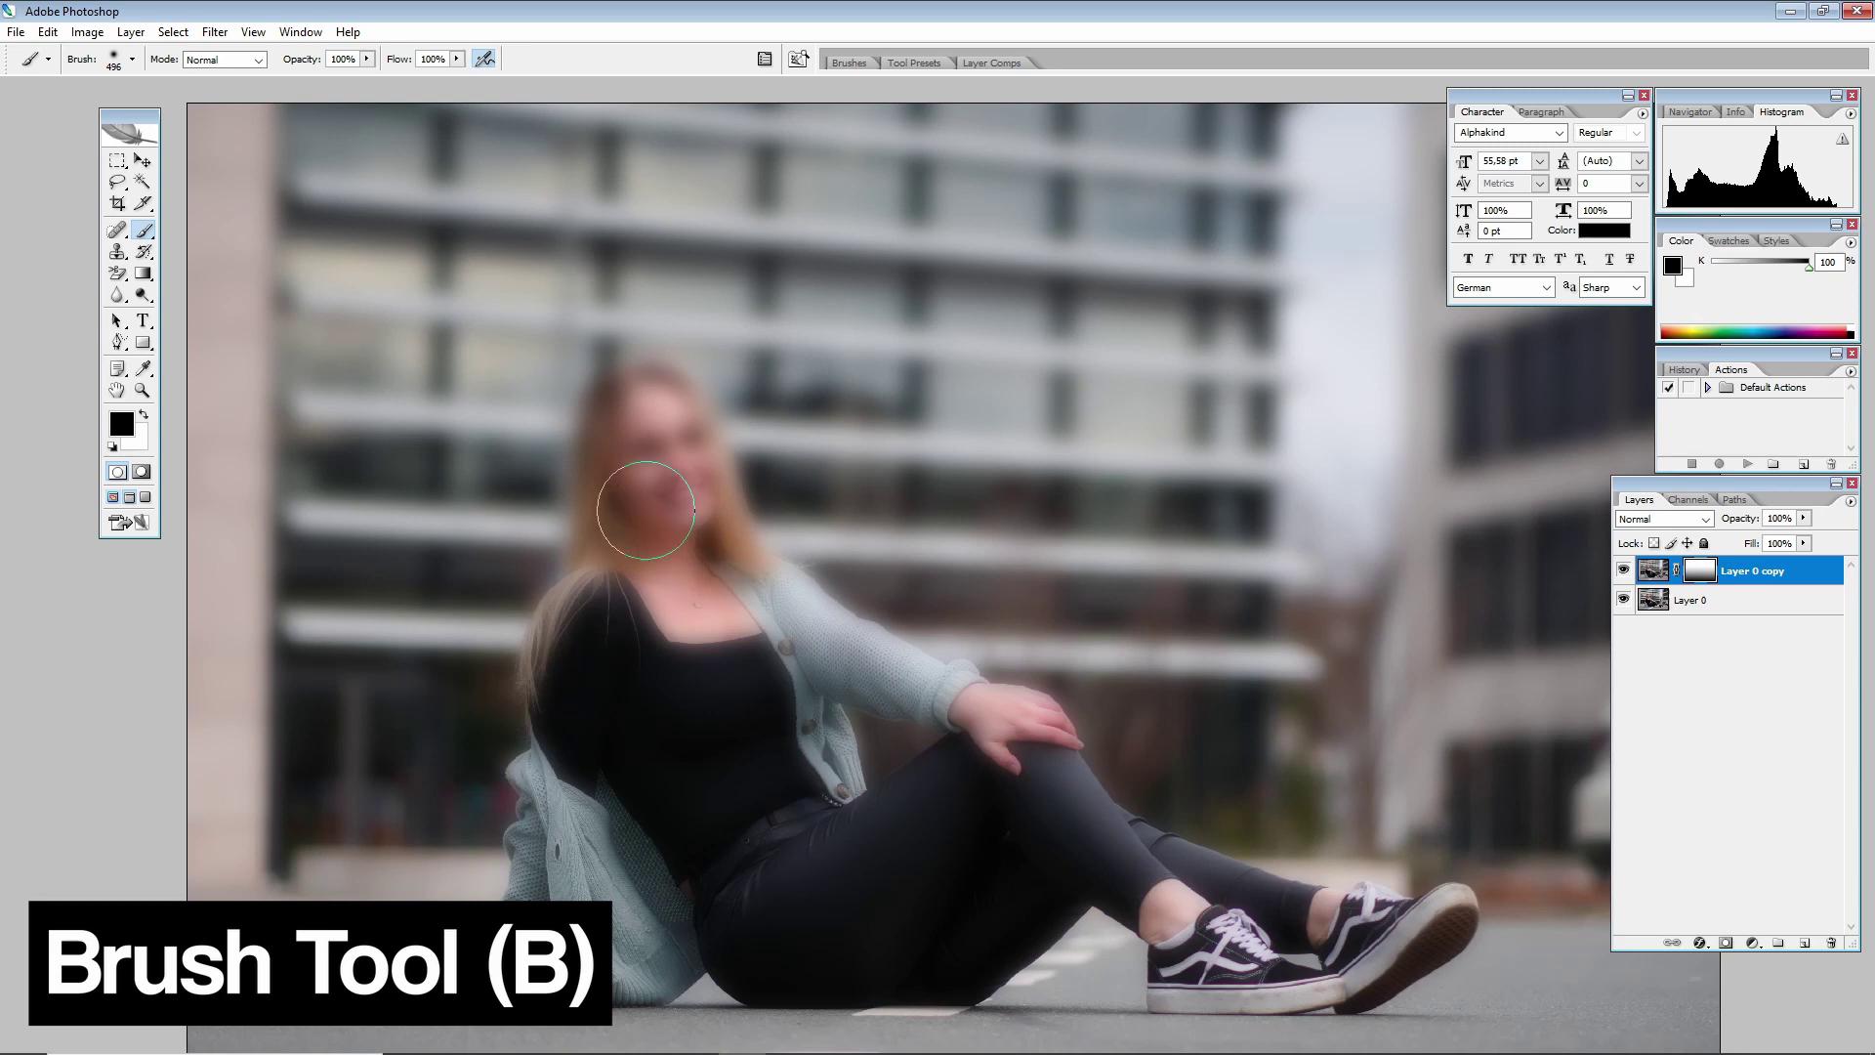
mouse_move(641, 579)
left_mouse_down()
mouse_move(651, 440)
mouse_move(587, 644)
mouse_move(578, 791)
mouse_move(651, 734)
mouse_move(718, 628)
left_mouse_up()
mouse_move(798, 682)
left_mouse_down()
mouse_move(938, 688)
mouse_move(1019, 755)
mouse_move(806, 630)
mouse_move(680, 492)
mouse_move(600, 703)
mouse_move(641, 965)
left_mouse_up()
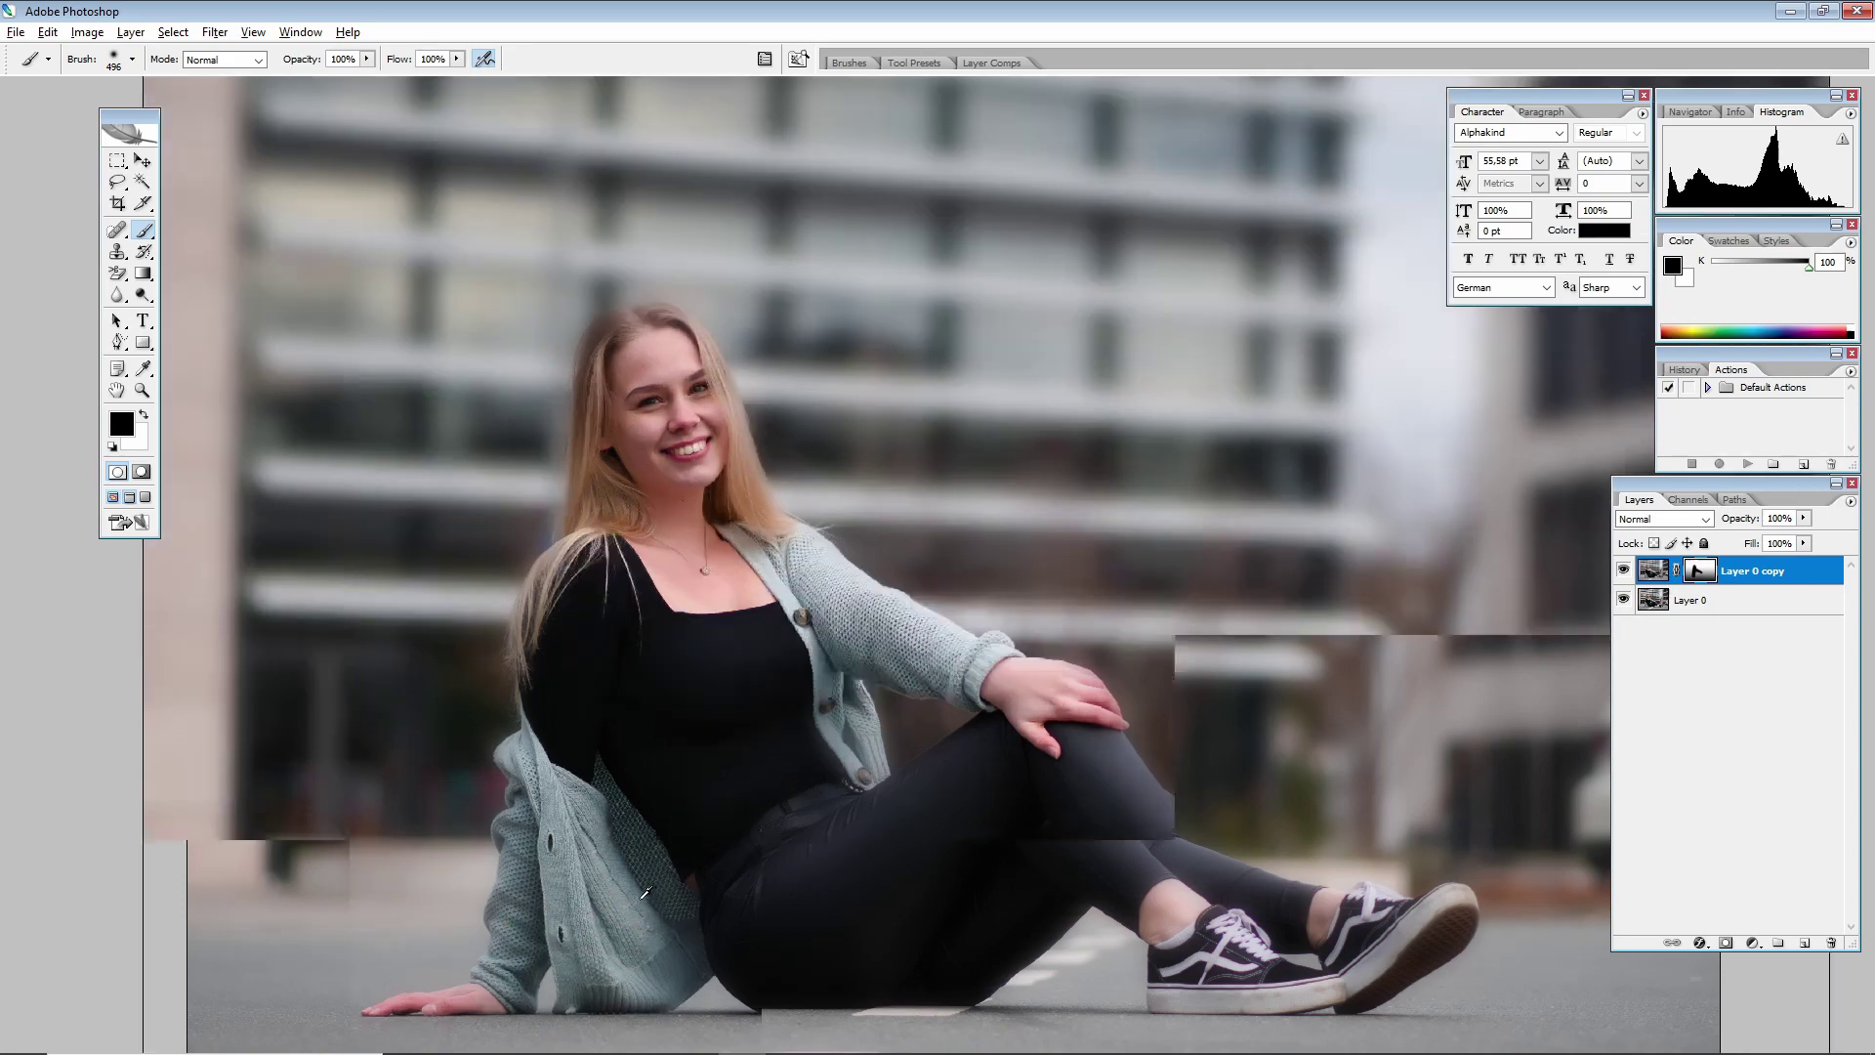
scroll(640, 964, "up", 3)
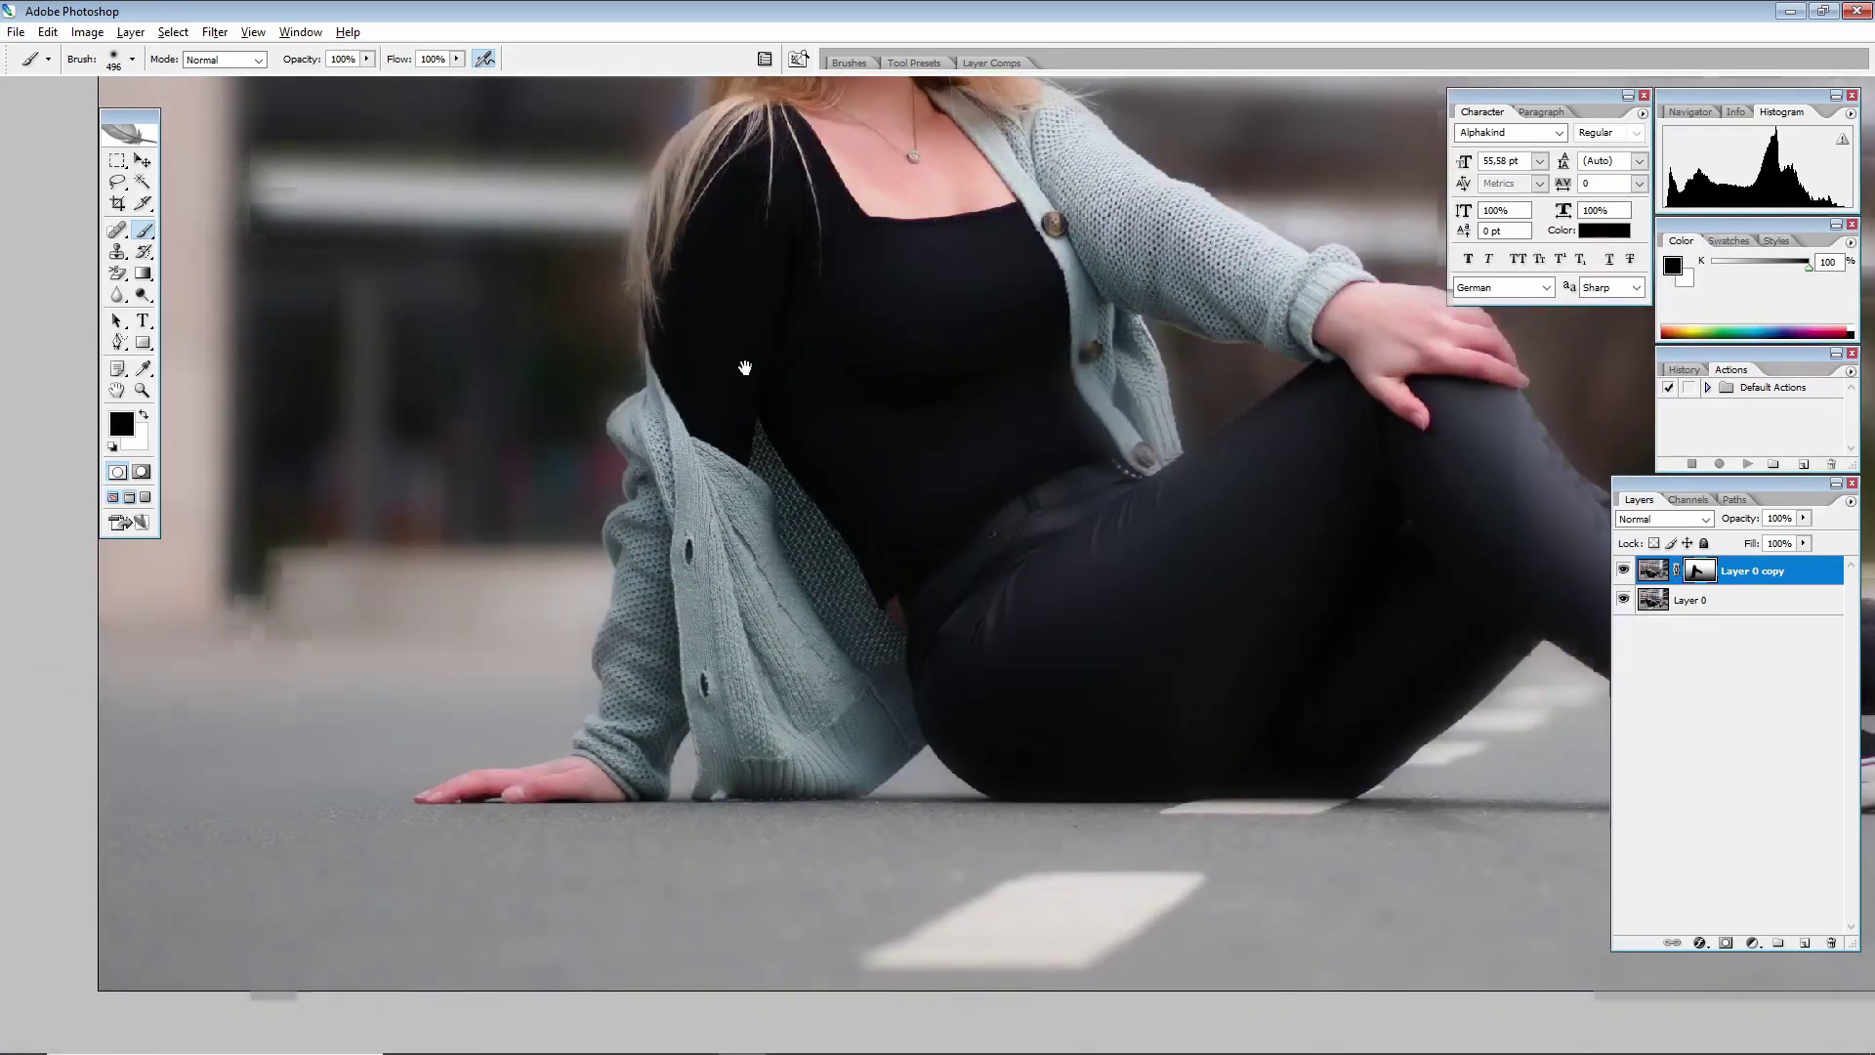
scroll(512, 763, "down", 3)
scroll(763, 544, "up", 3)
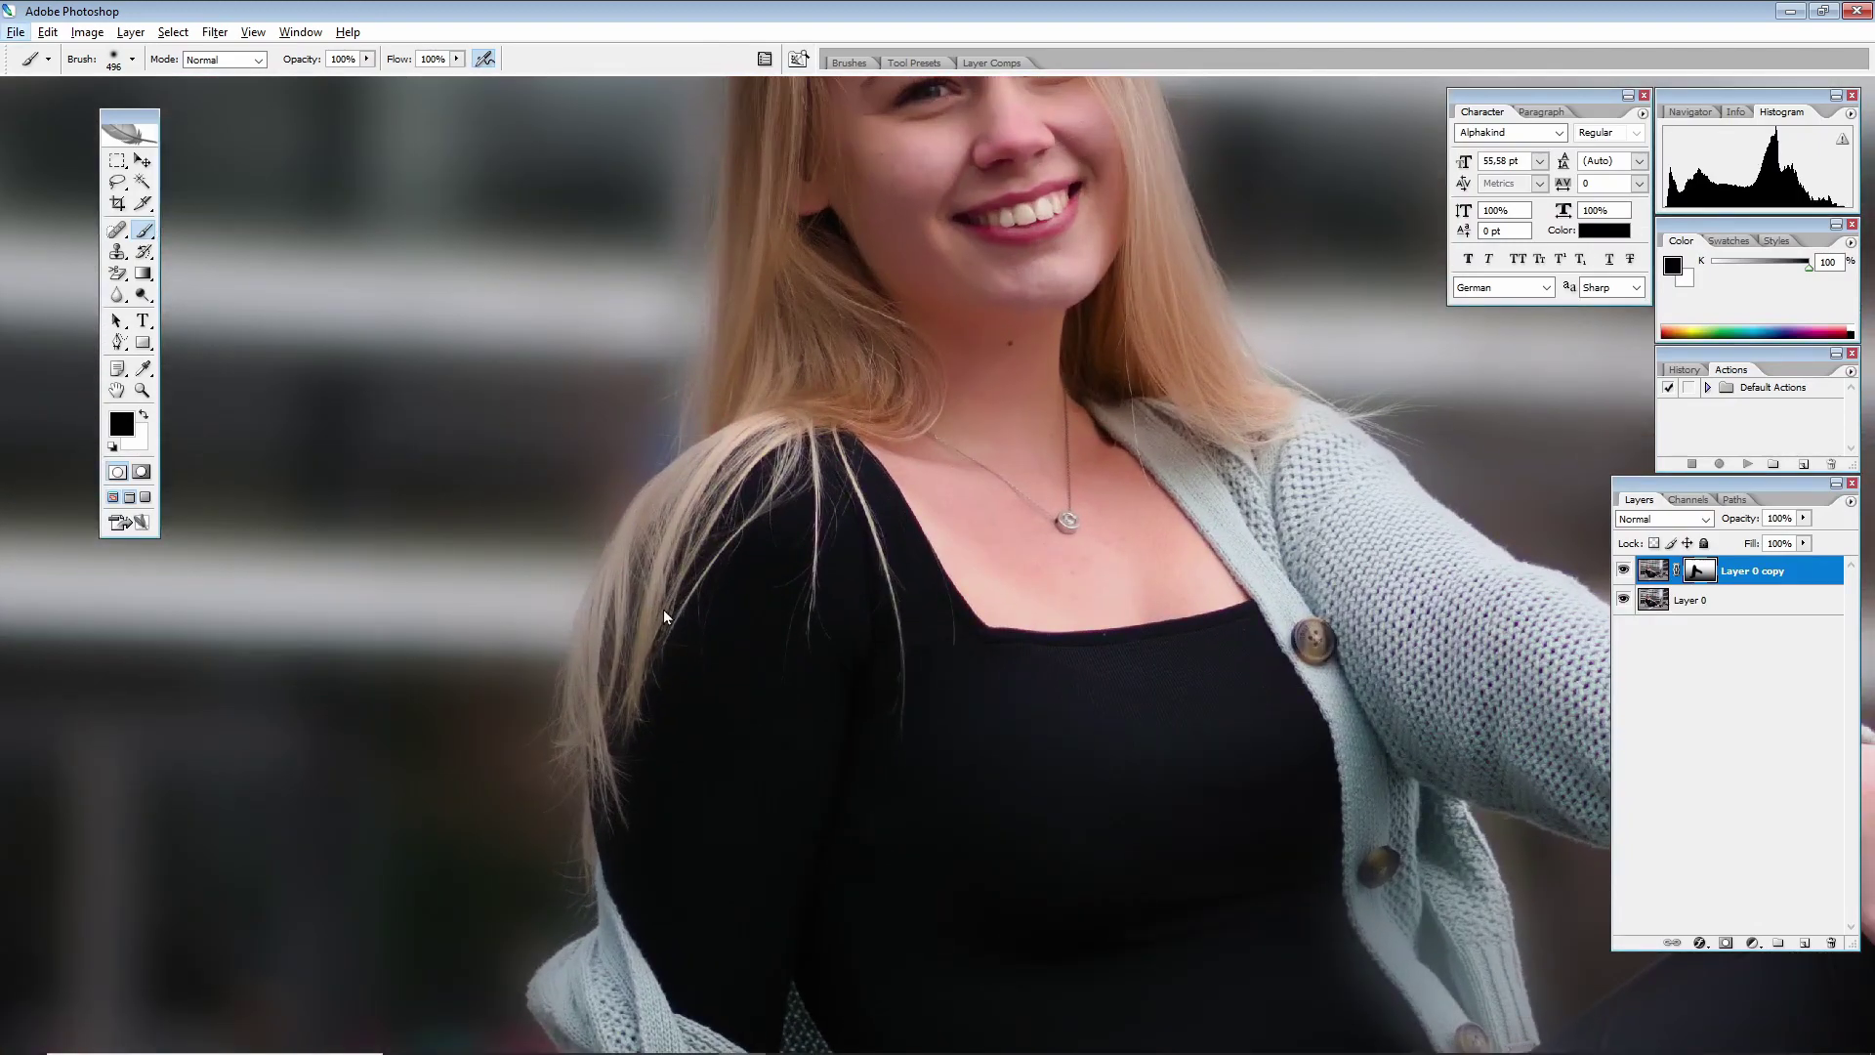
scroll(664, 610, "down", 3)
scroll(664, 610, "down", 2)
scroll(815, 588, "up", 4)
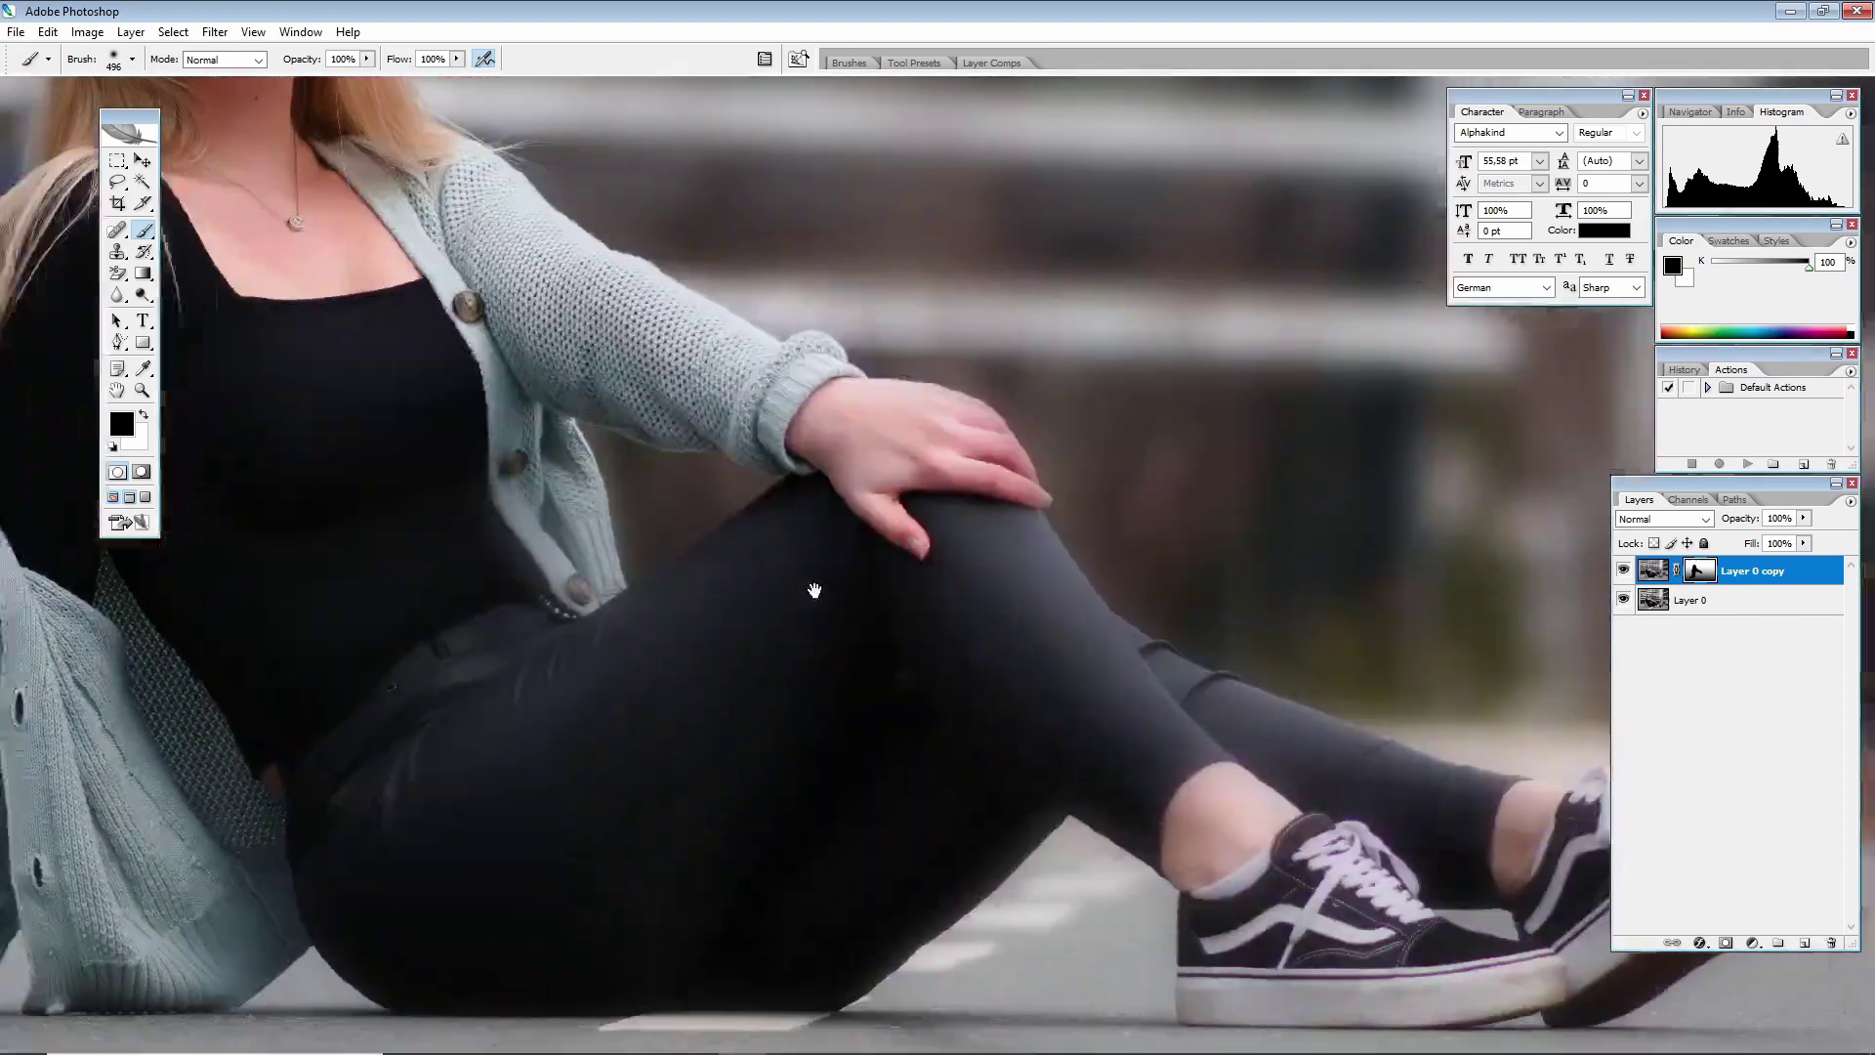
left_click_drag(816, 590, 748, 528)
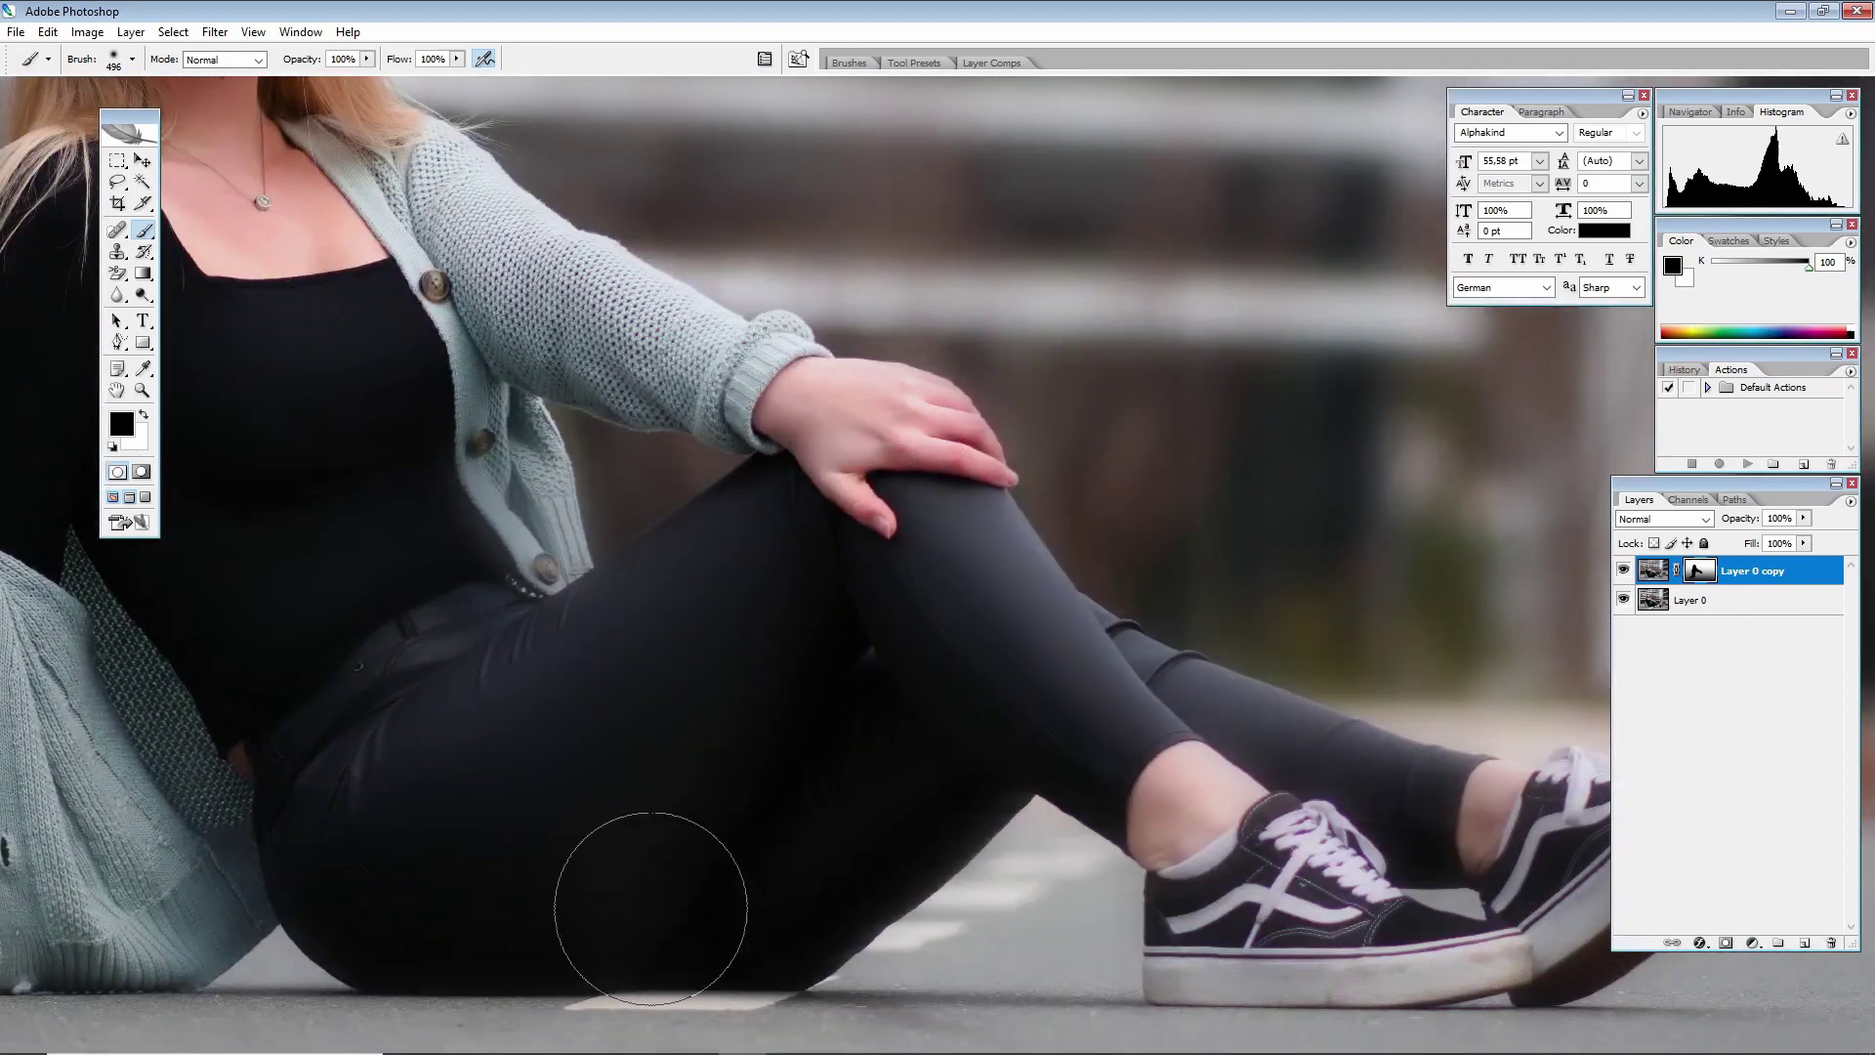
left_click_drag(763, 667, 424, 609)
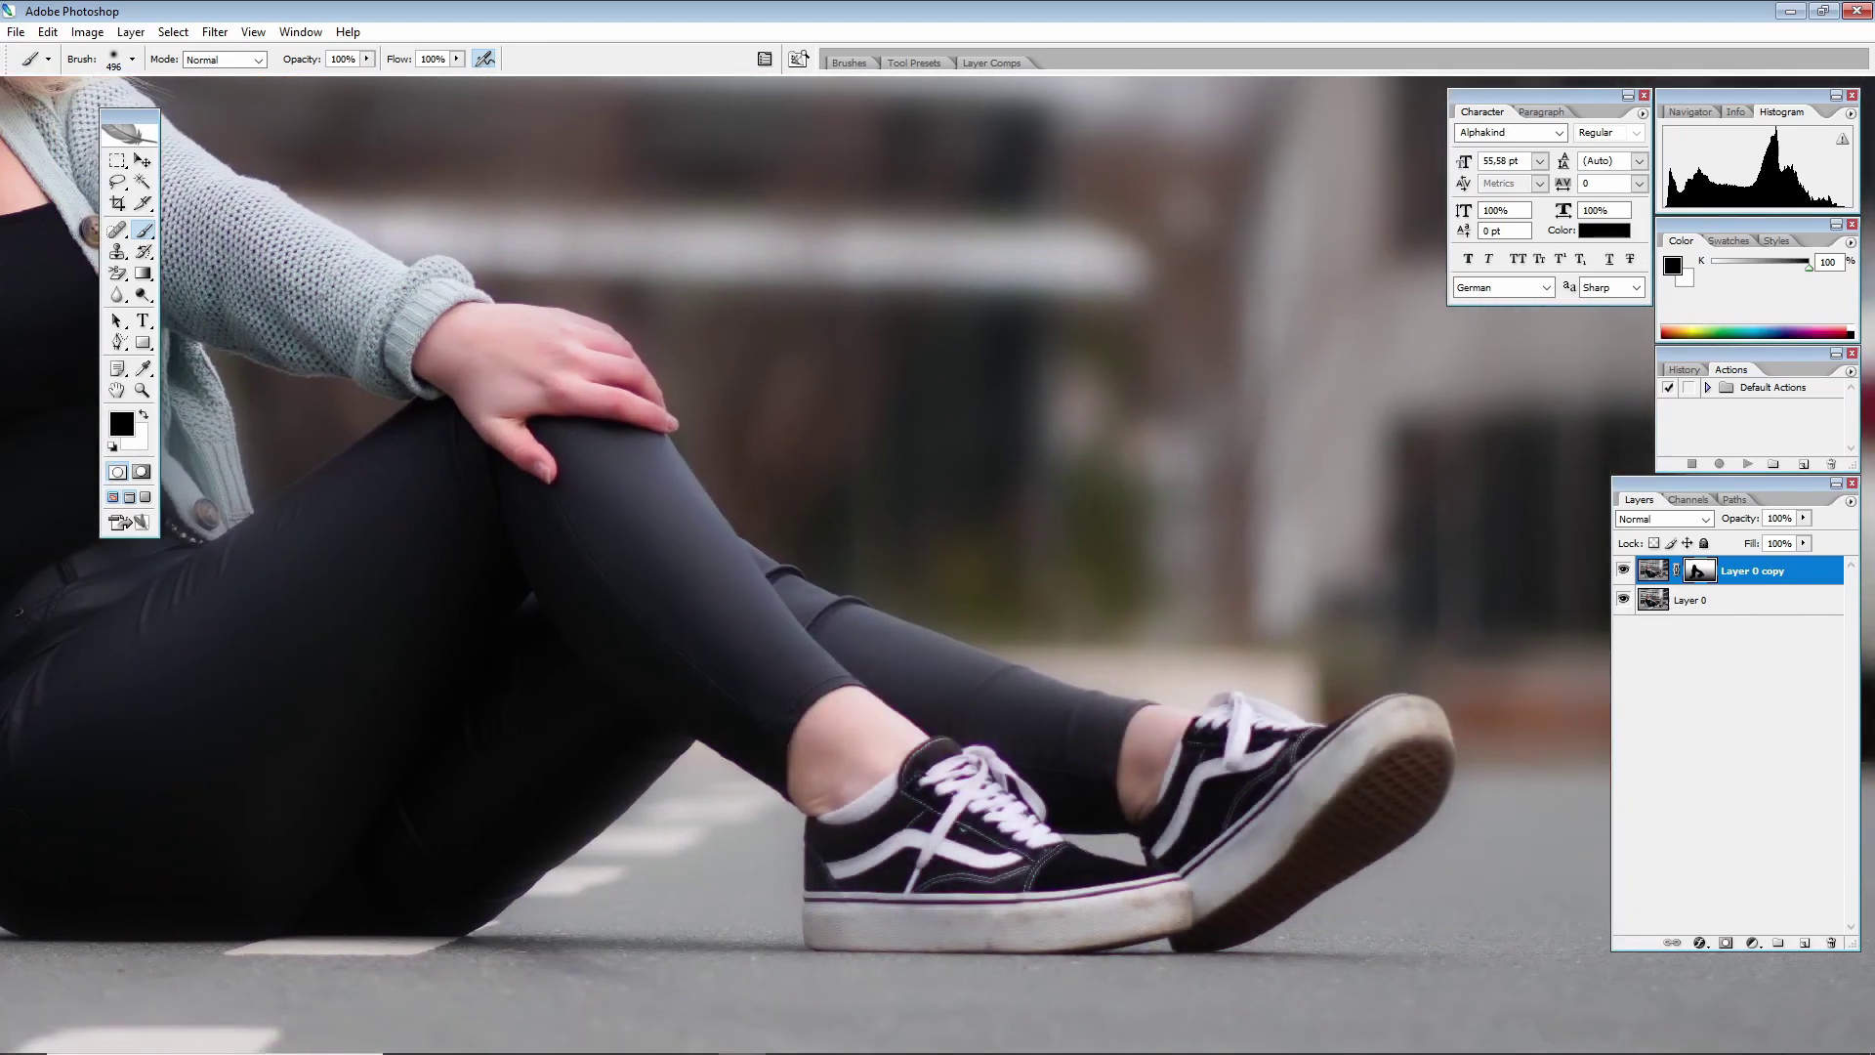
scroll(616, 485, "down", 4)
scroll(938, 726, "up", 2)
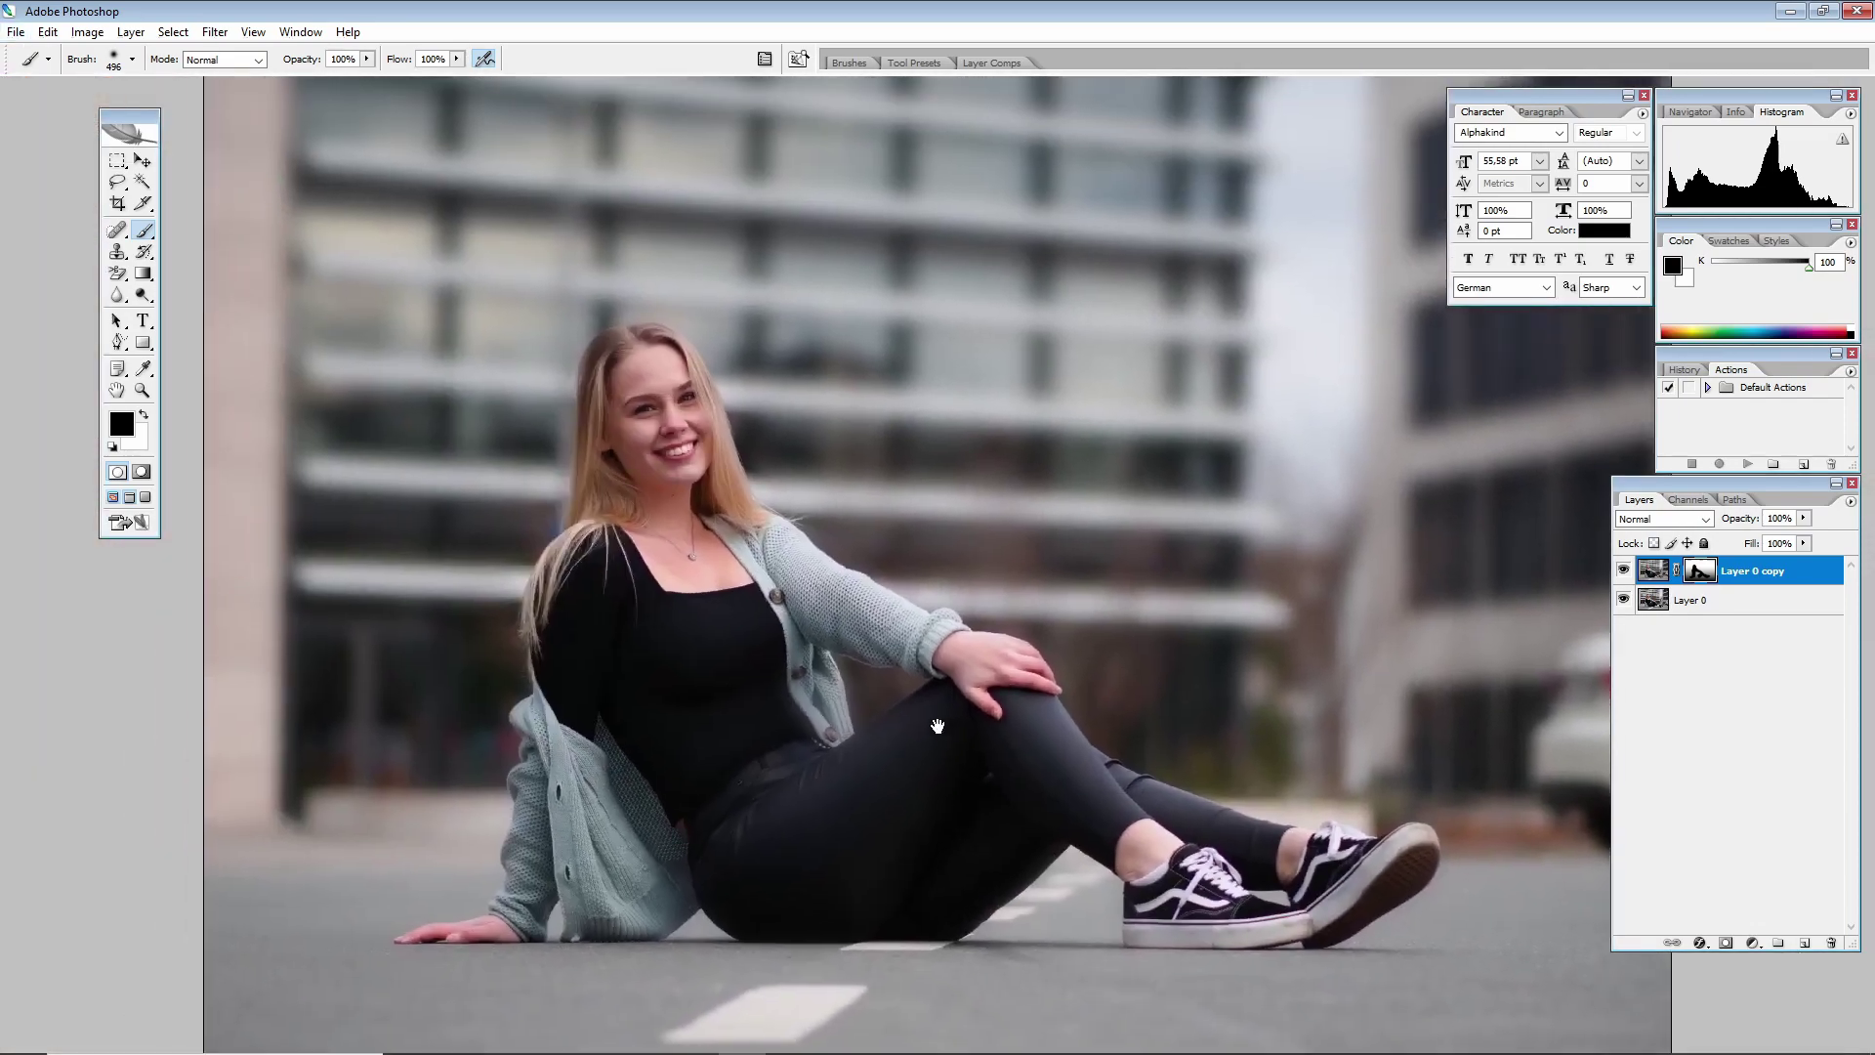
scroll(894, 726, "down", 1)
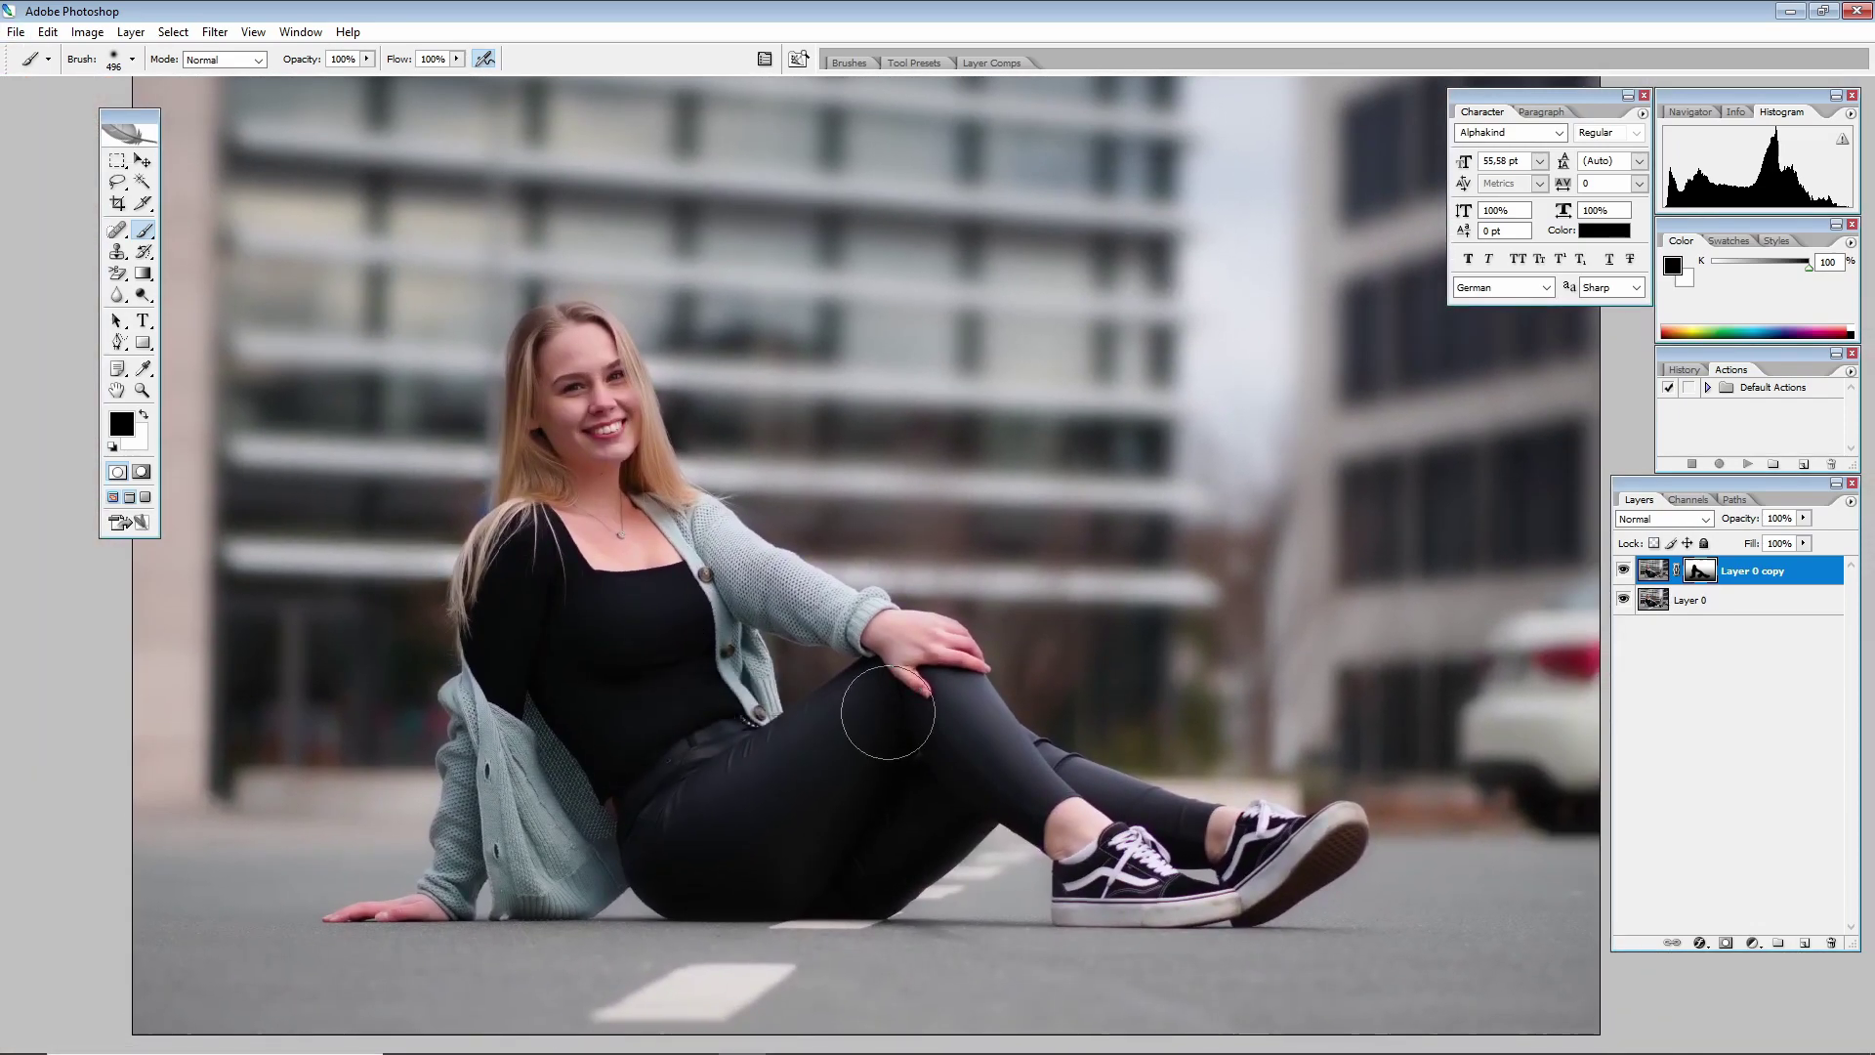
scroll(850, 700, "down", 1)
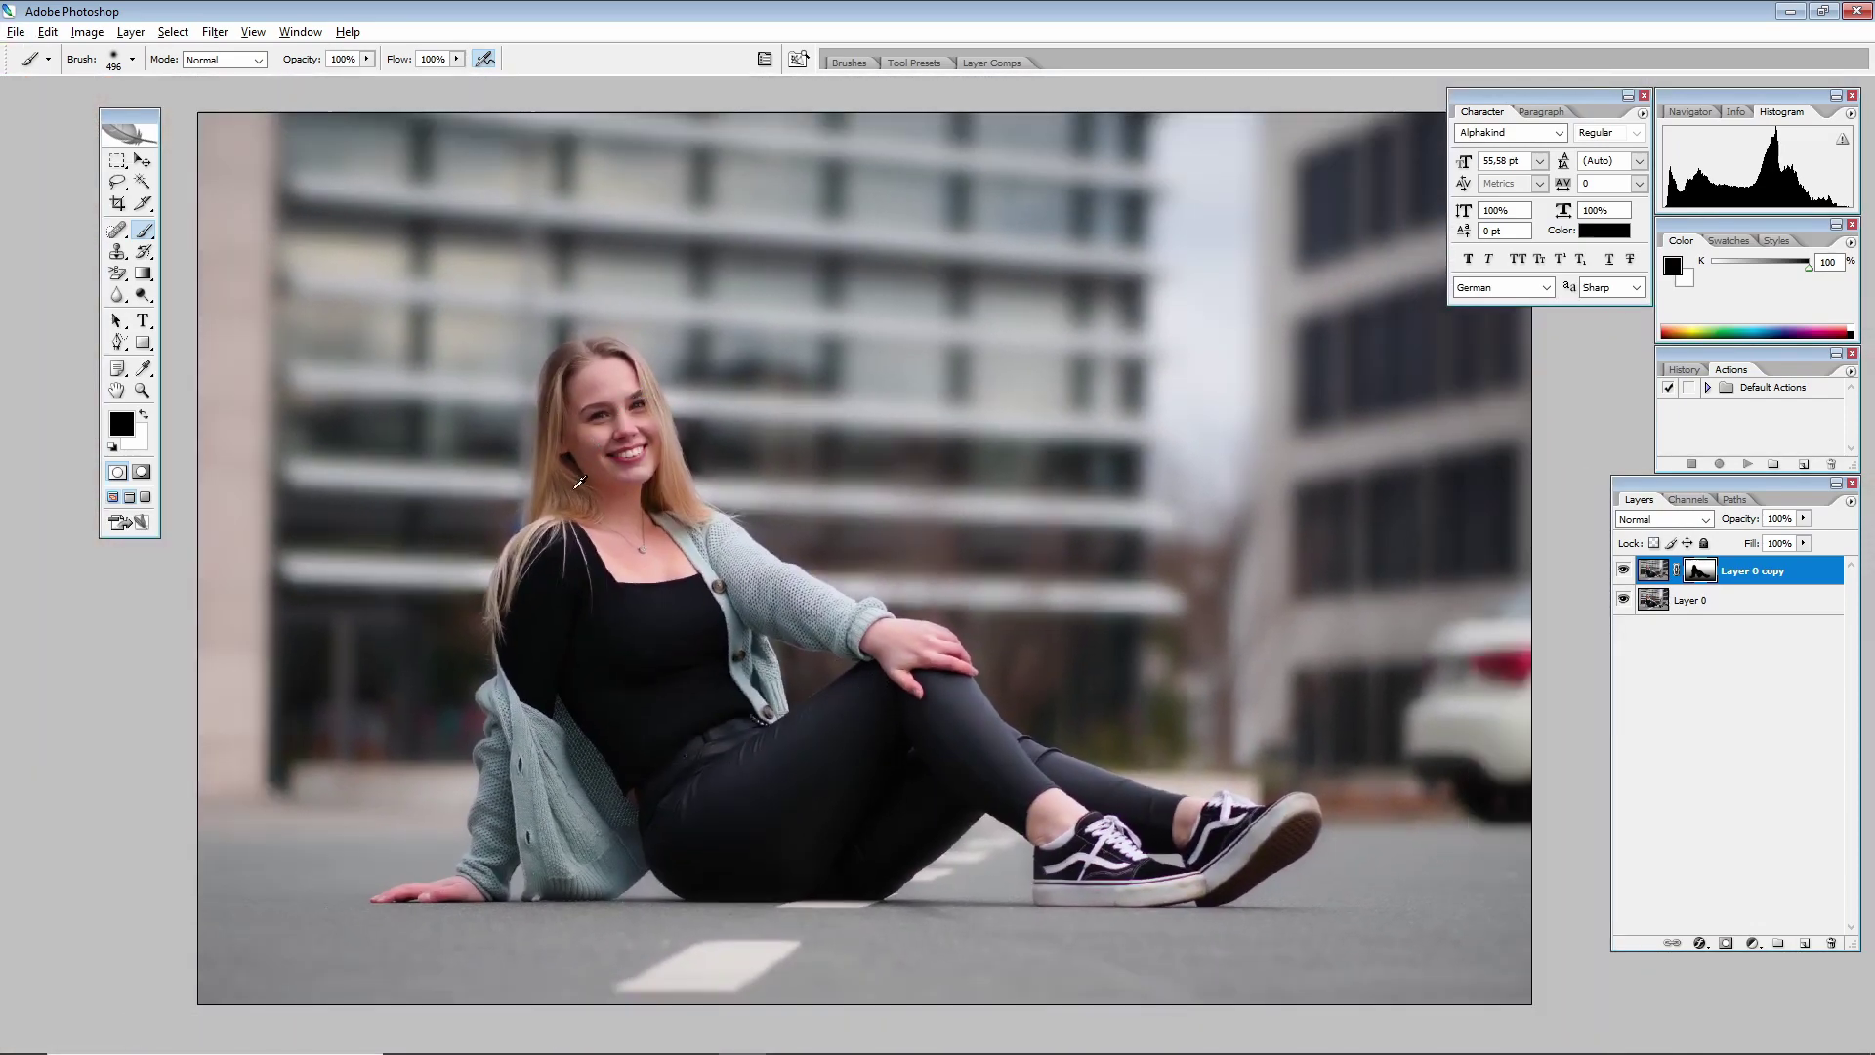
scroll(579, 482, "up", 2)
scroll(601, 410, "up", 2)
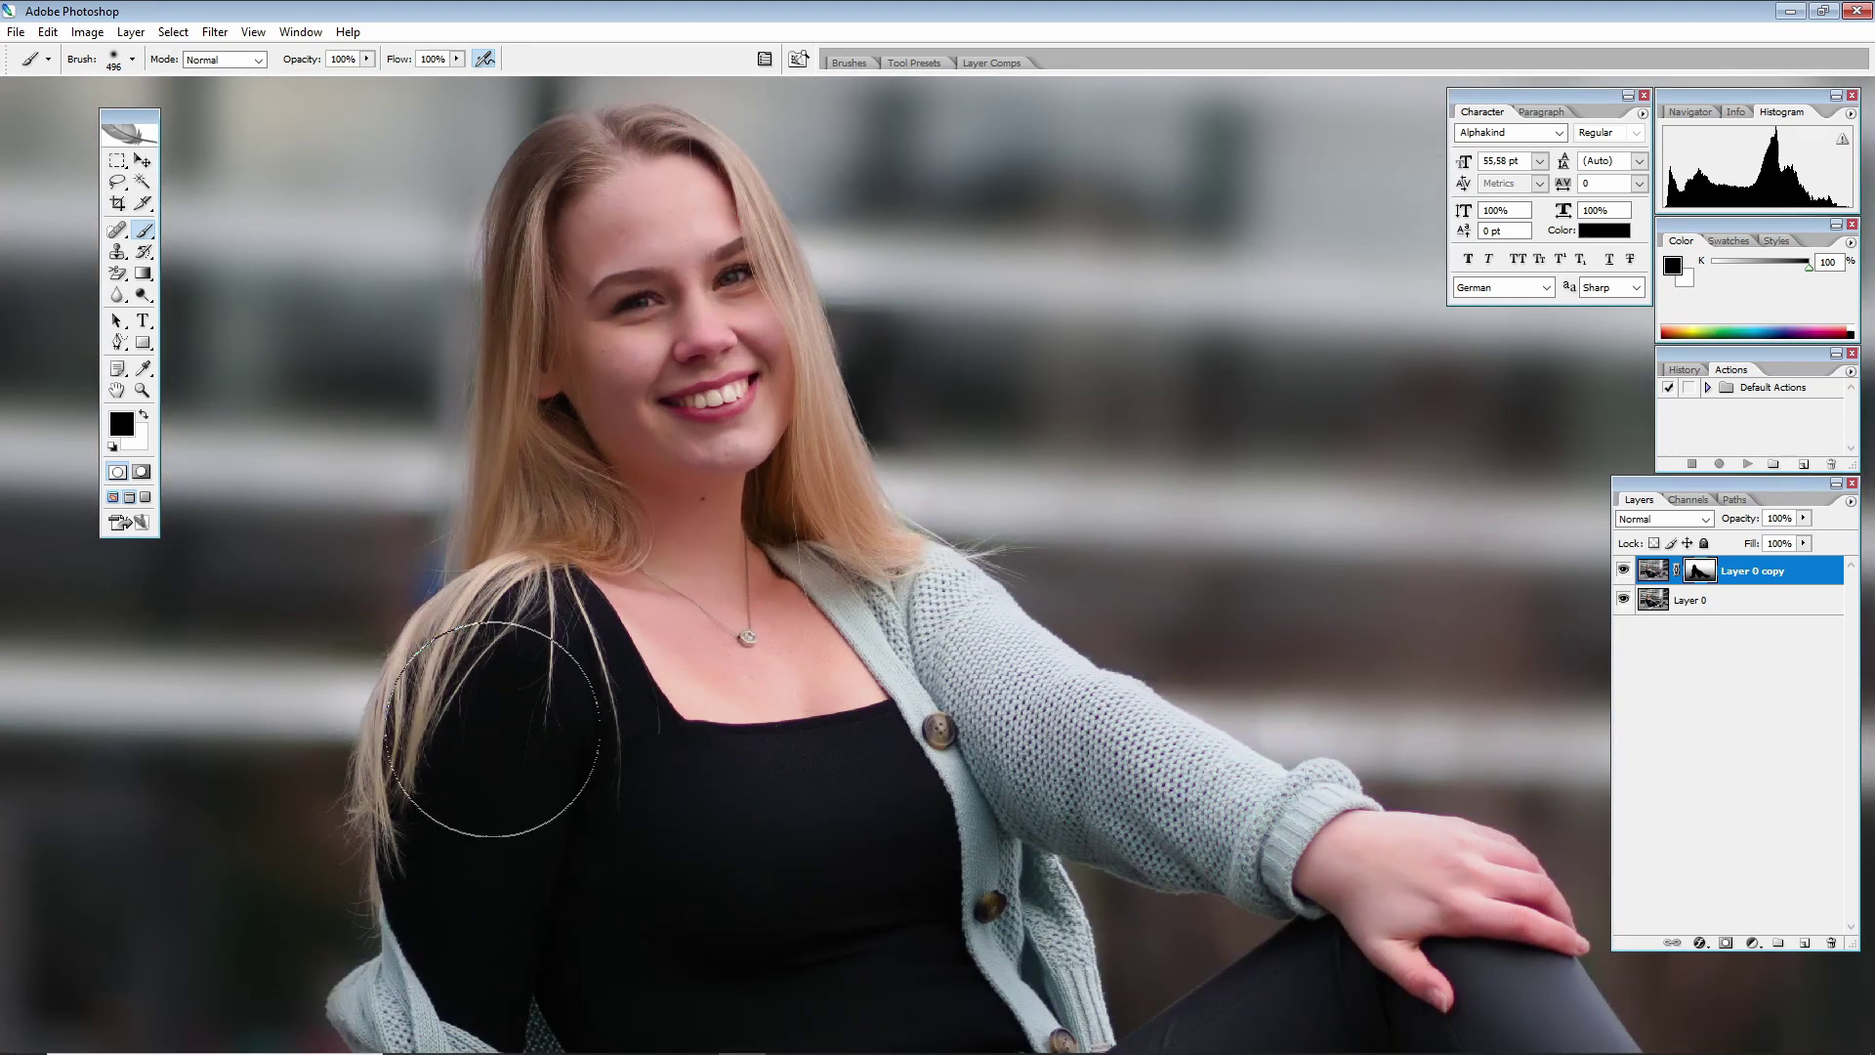
scroll(579, 528, "down", 1)
scroll(578, 527, "down", 1)
scroll(1120, 711, "down", 1)
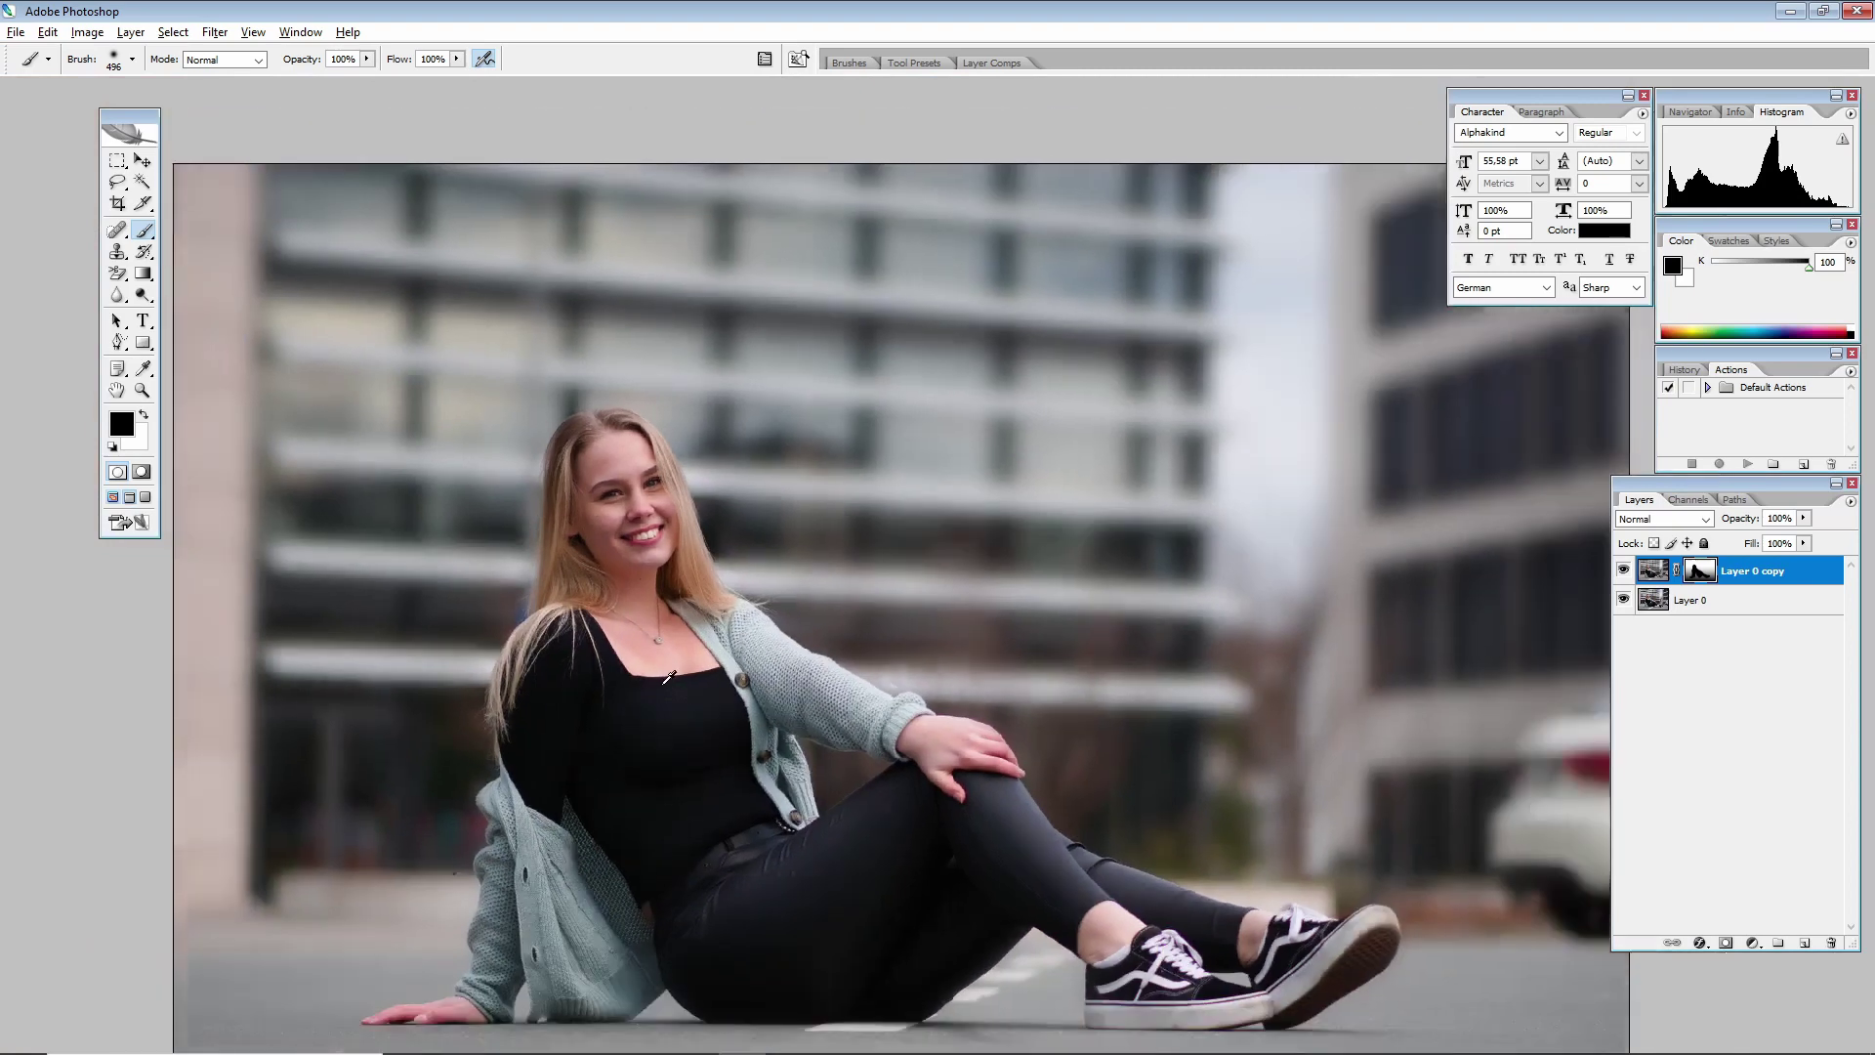
left_click(1621, 570)
scroll(721, 513, "down", 1)
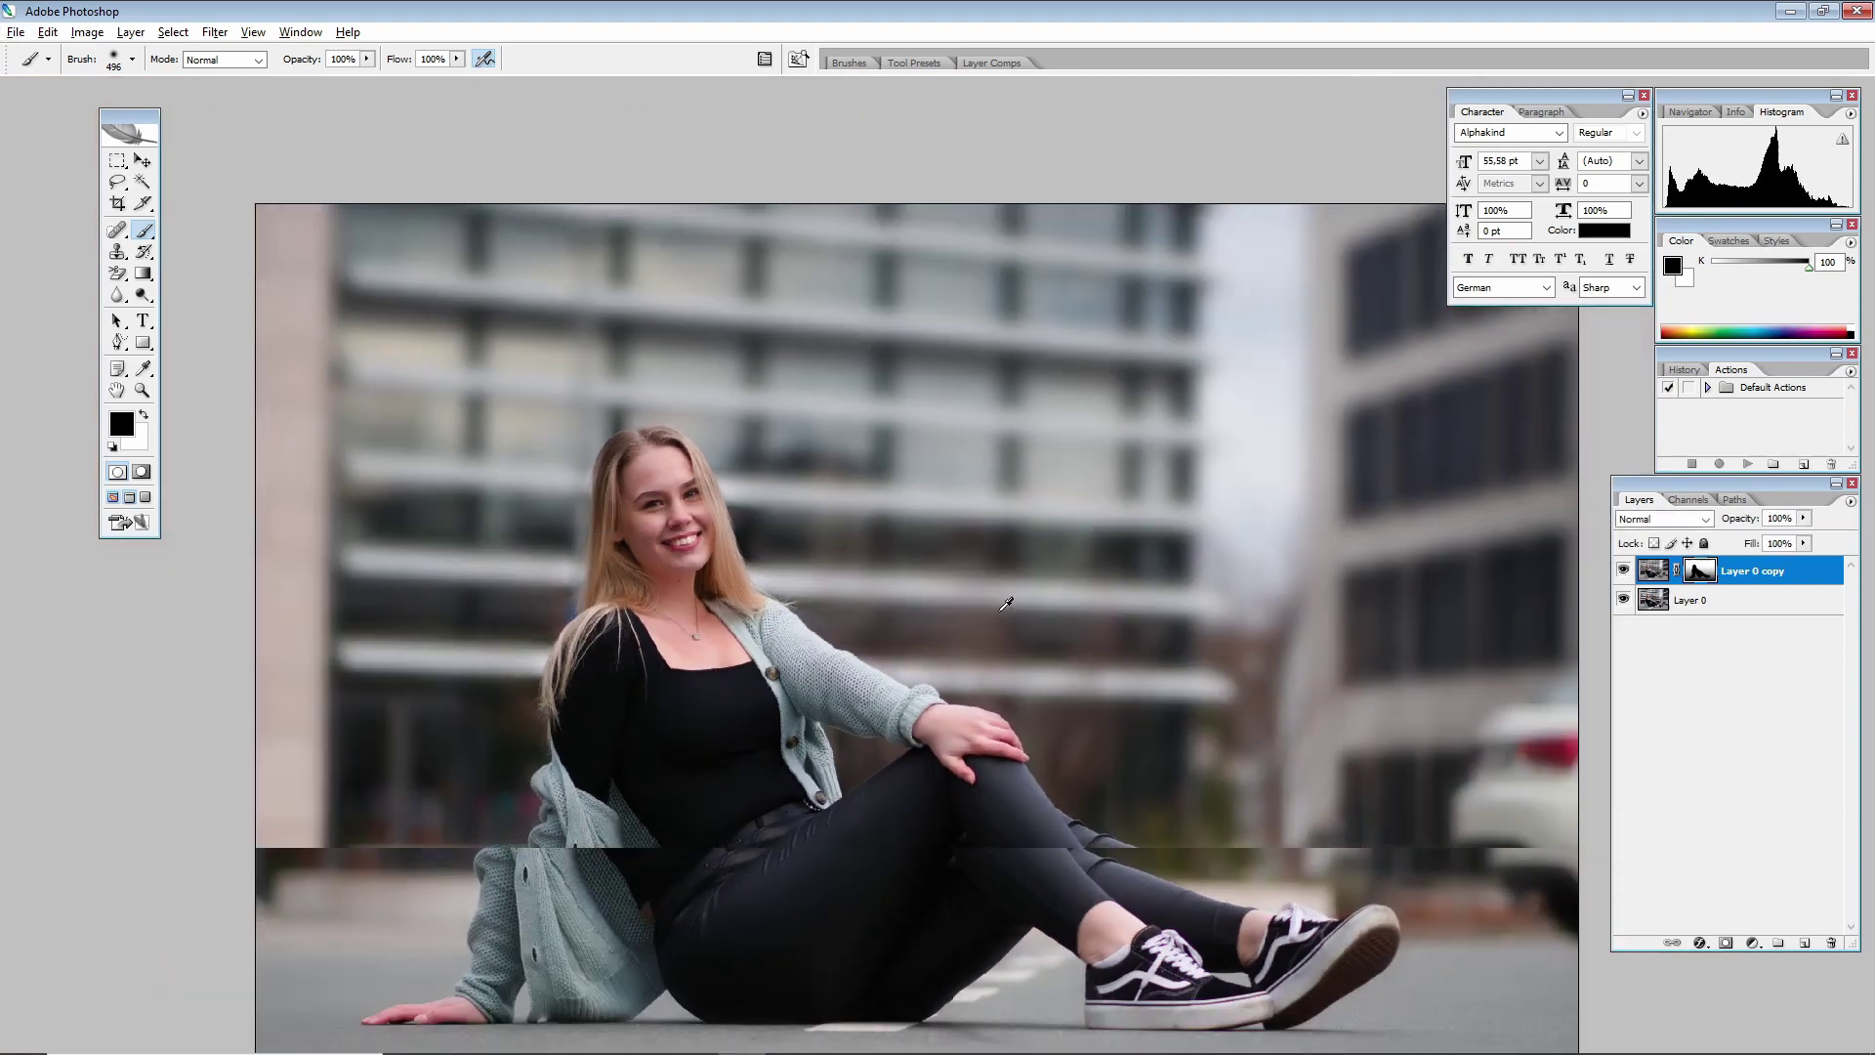
scroll(843, 542, "up", 1)
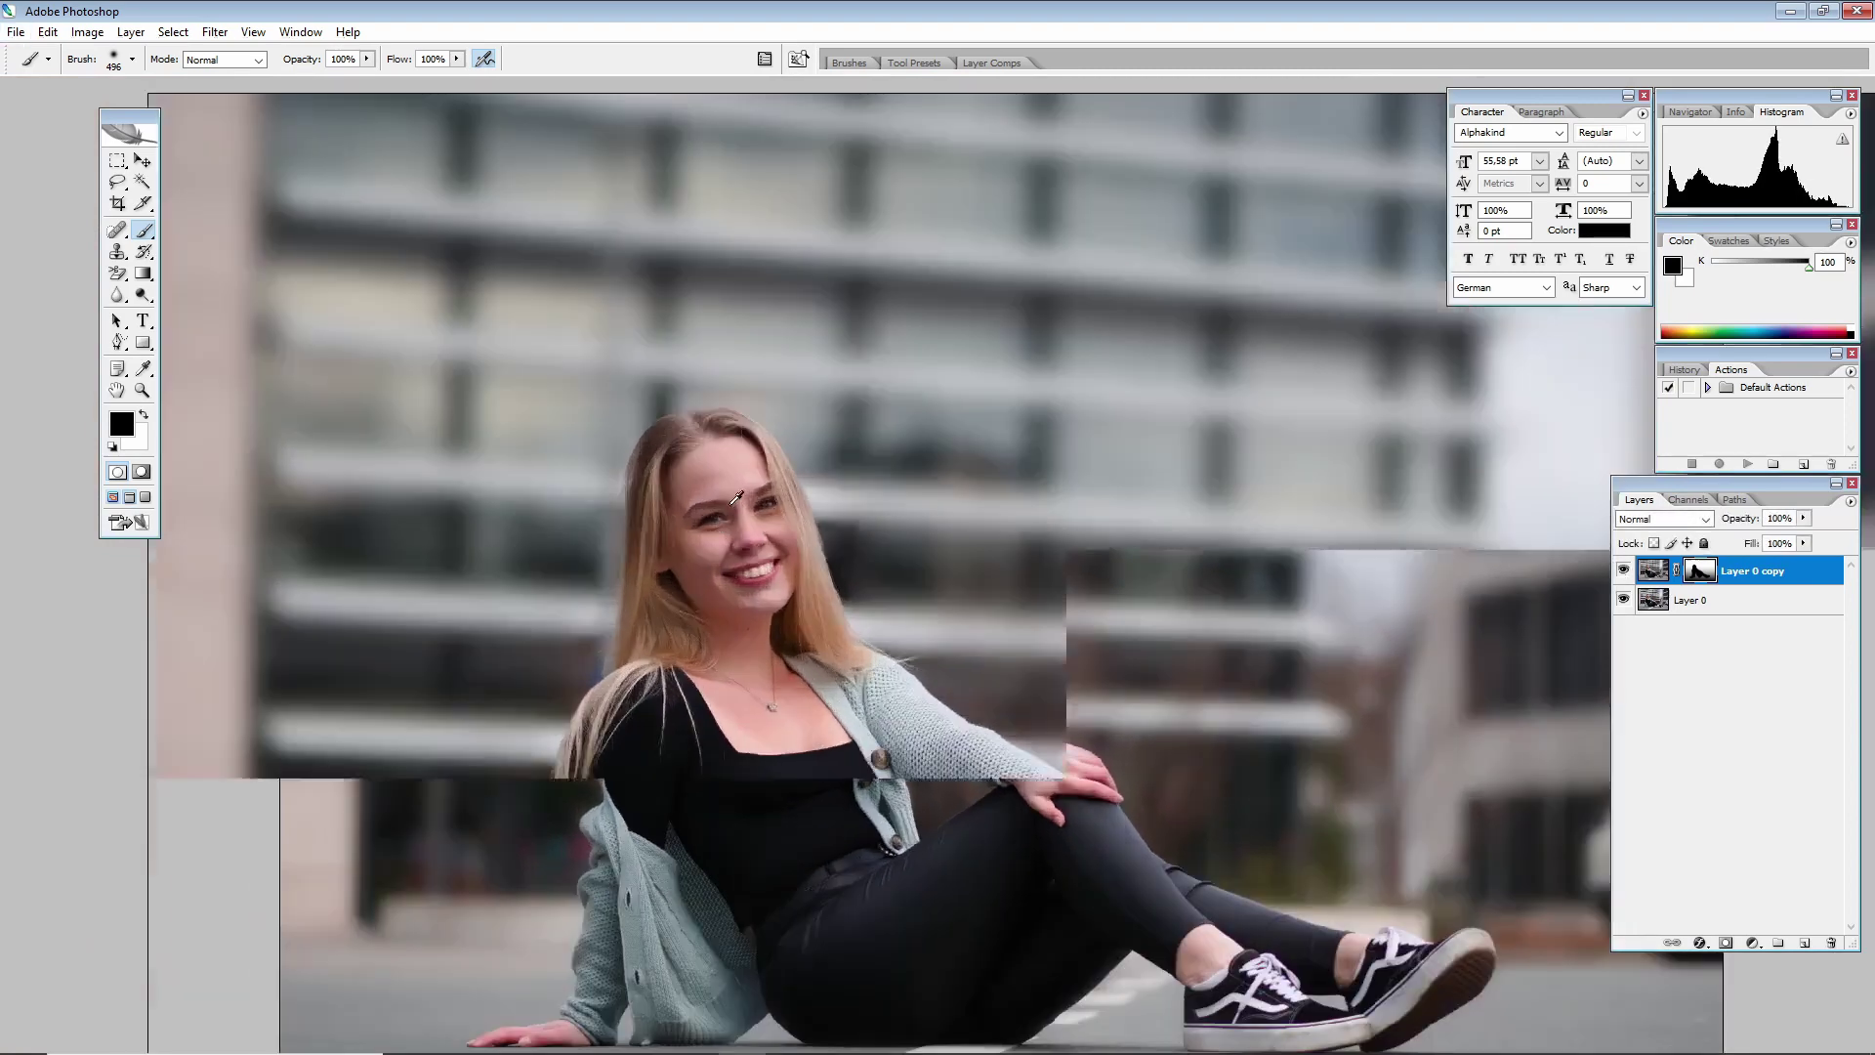
scroll(843, 543, "up", 1)
scroll(982, 558, "down", 2)
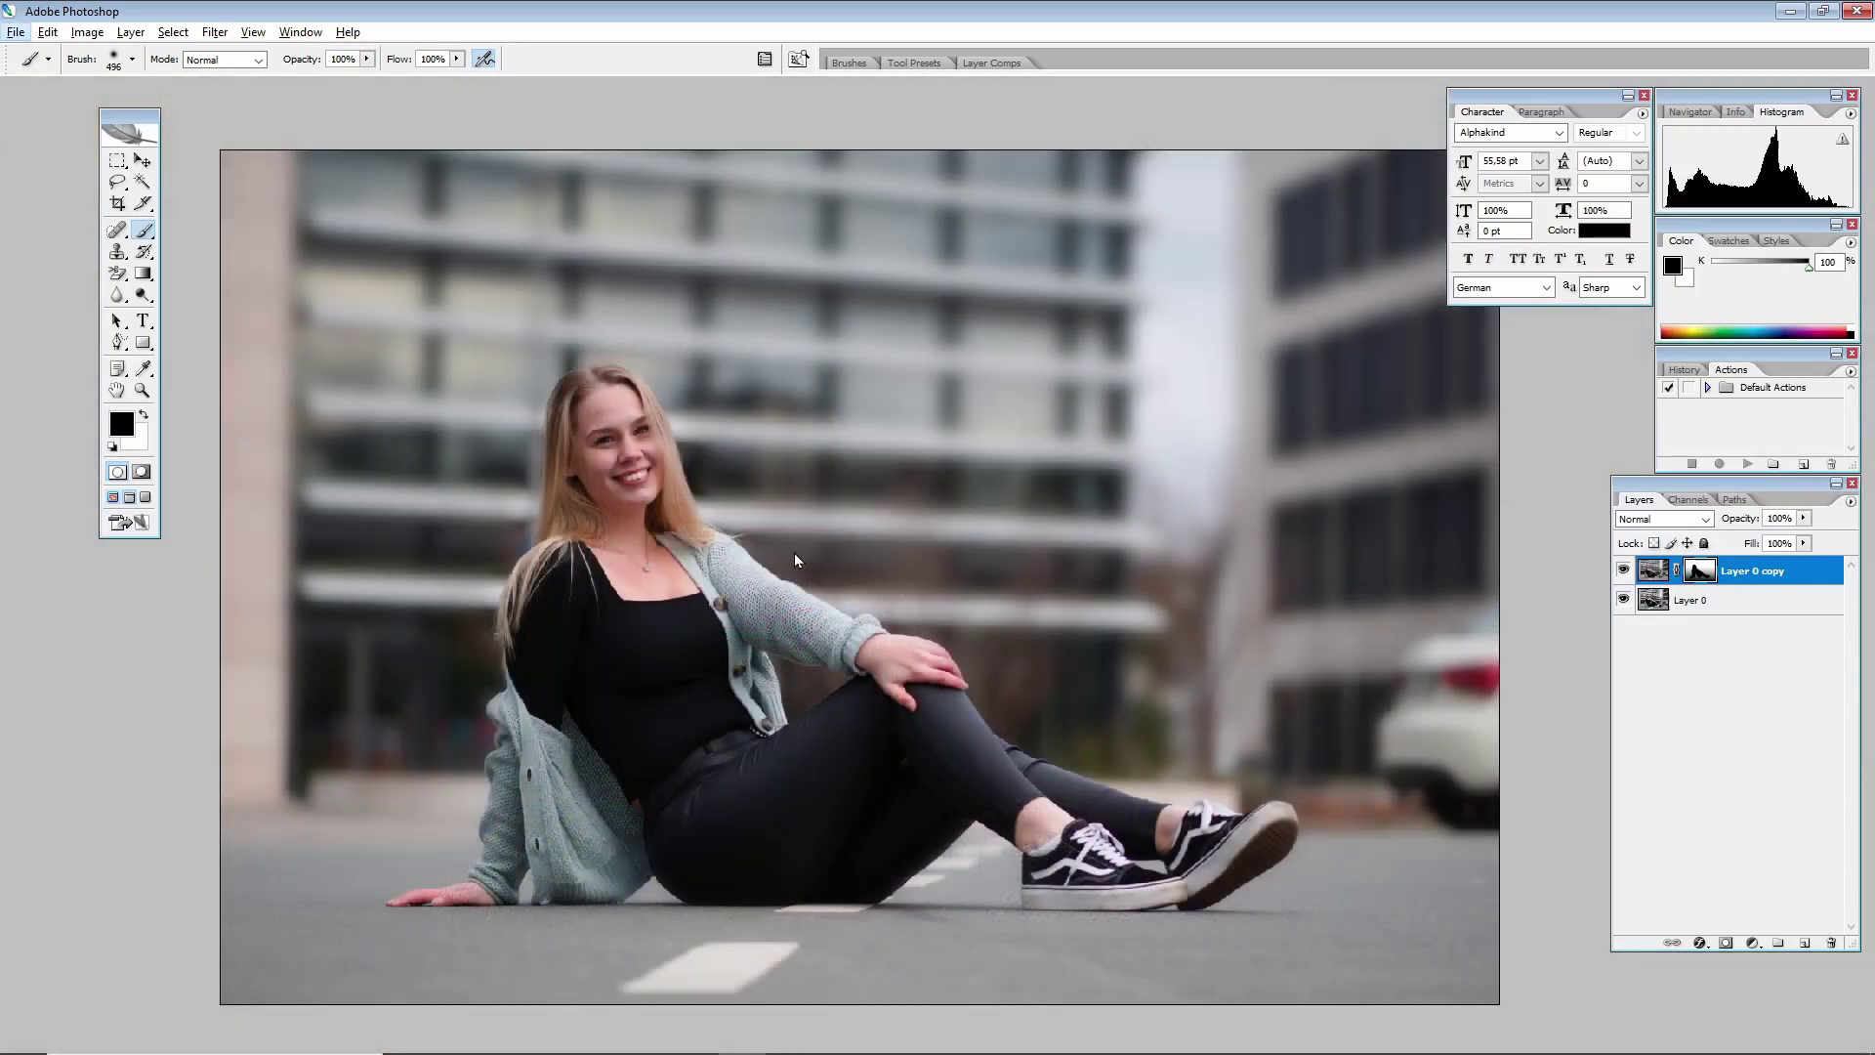
scroll(803, 593, "down", 1)
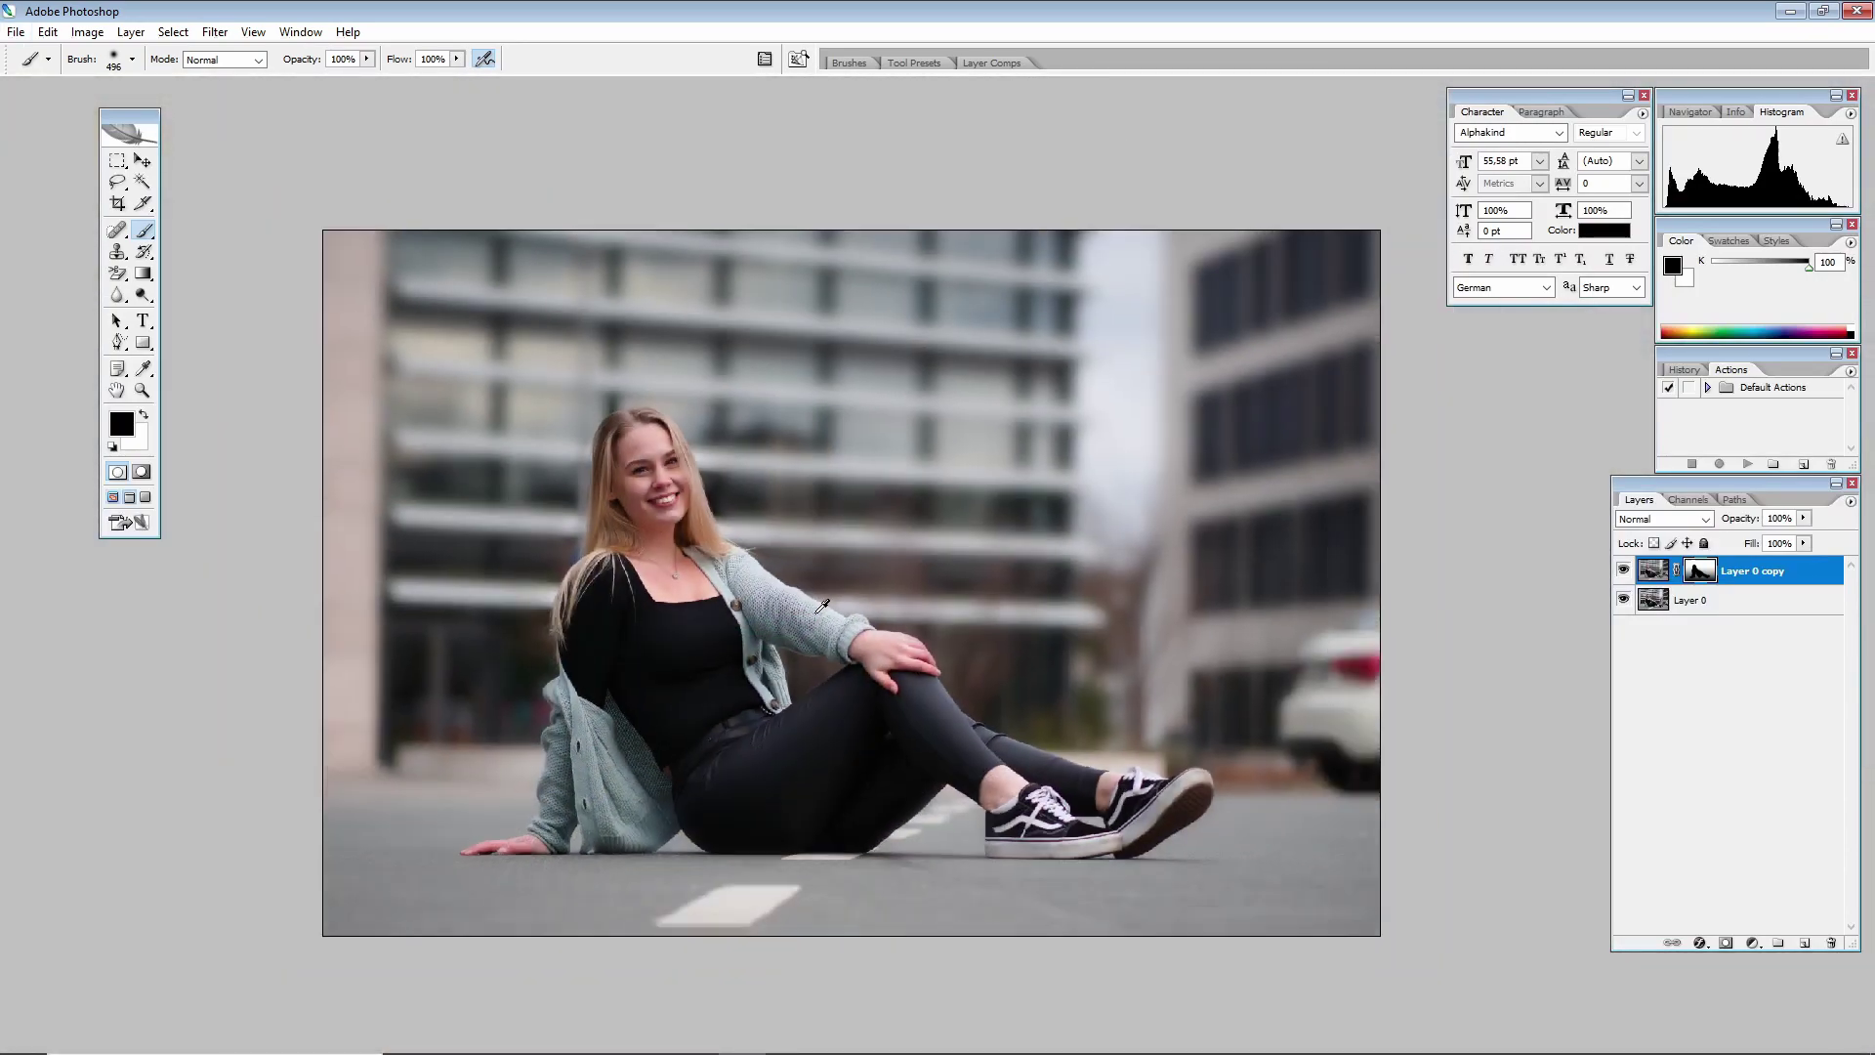
scroll(803, 594, "up", 1)
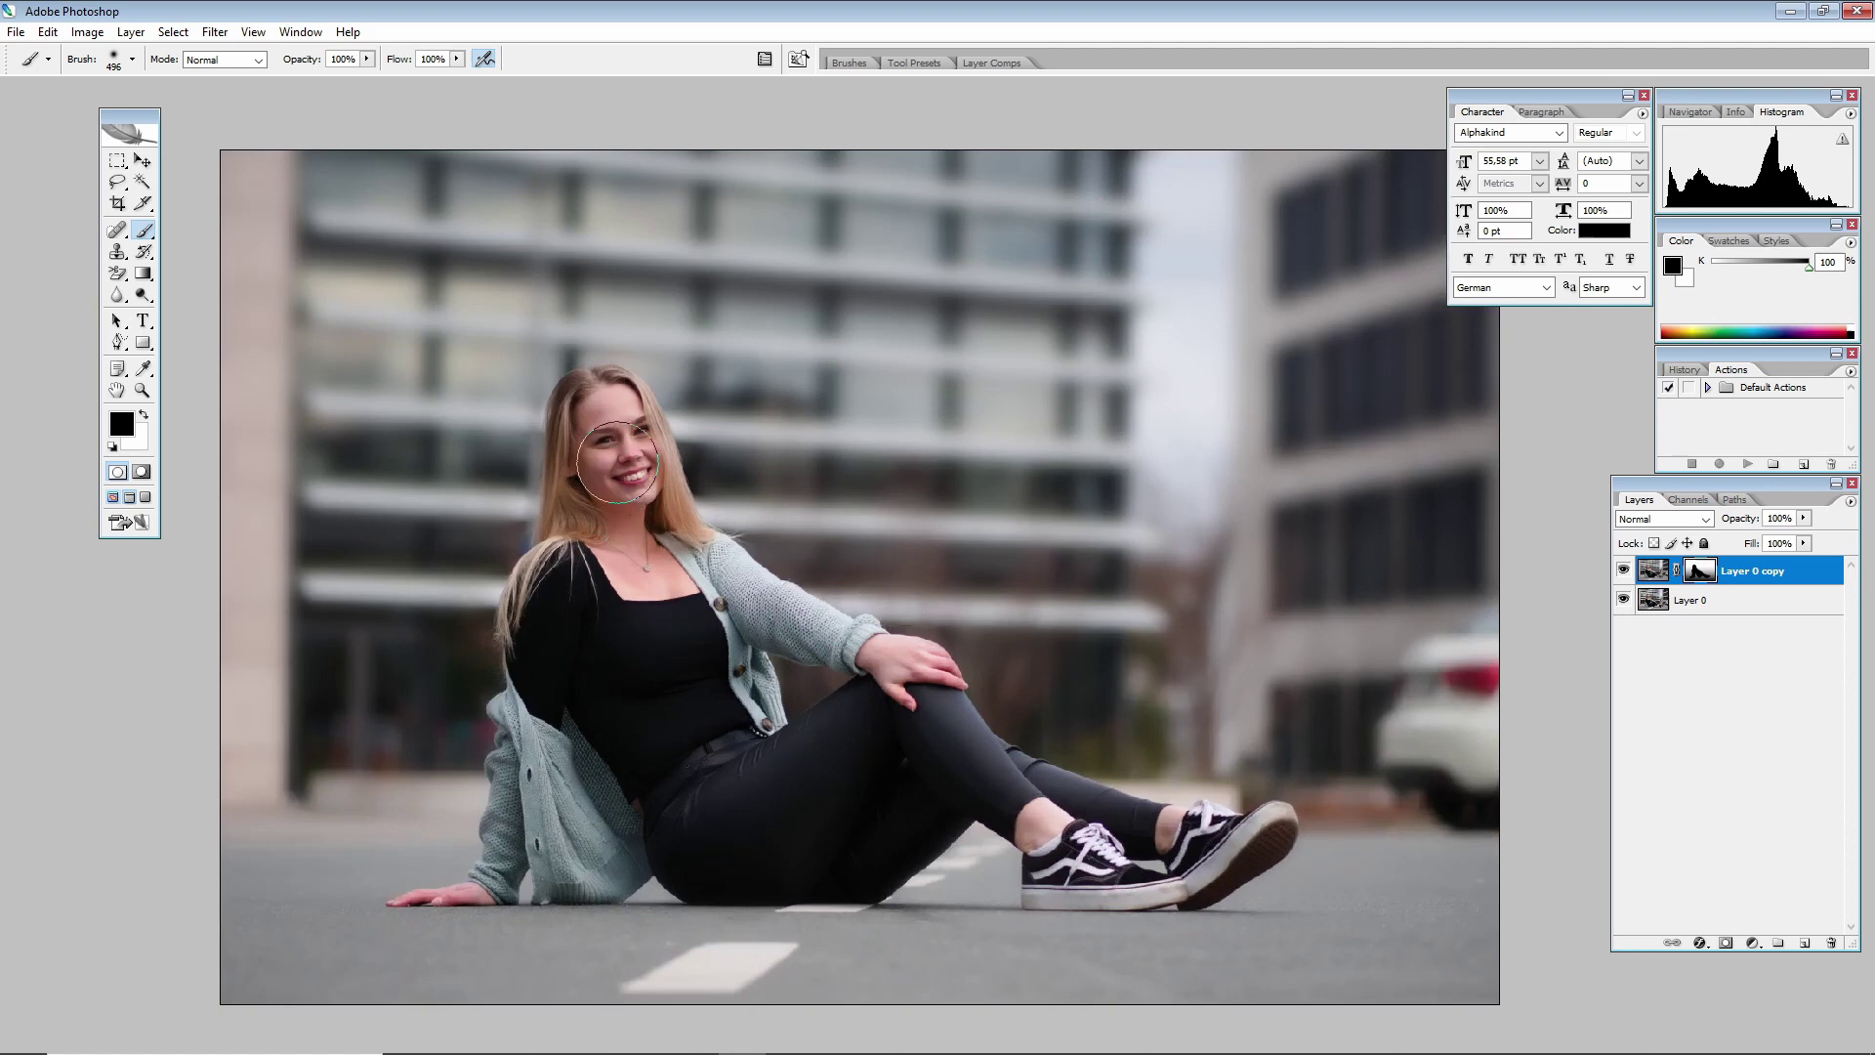